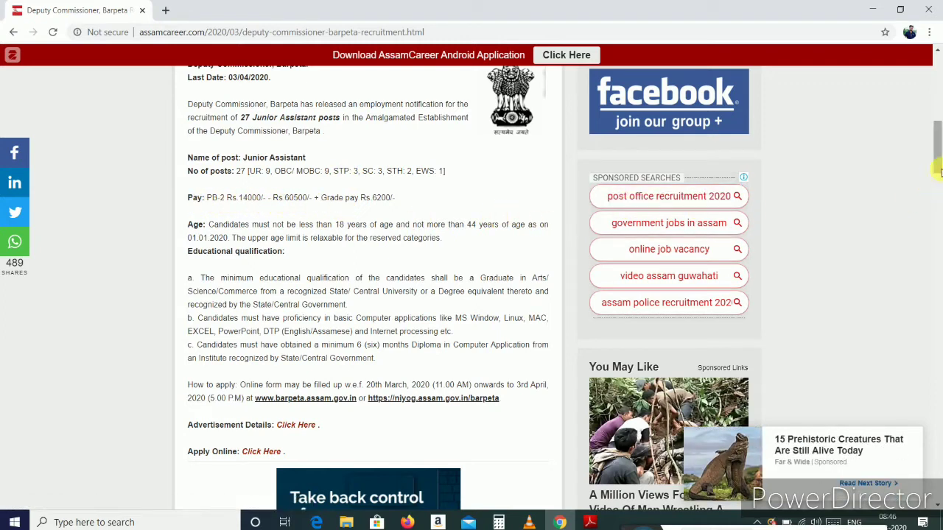
Open the Junior Assistant application form through the notice's Apply Online link and the portal's instructions
{"action": "scroll", "coordinate": [940, 171], "scroll_direction": "down", "scroll_amount": 2}
{"action": "scroll", "coordinate": [939, 171], "scroll_direction": "down", "scroll_amount": 2}
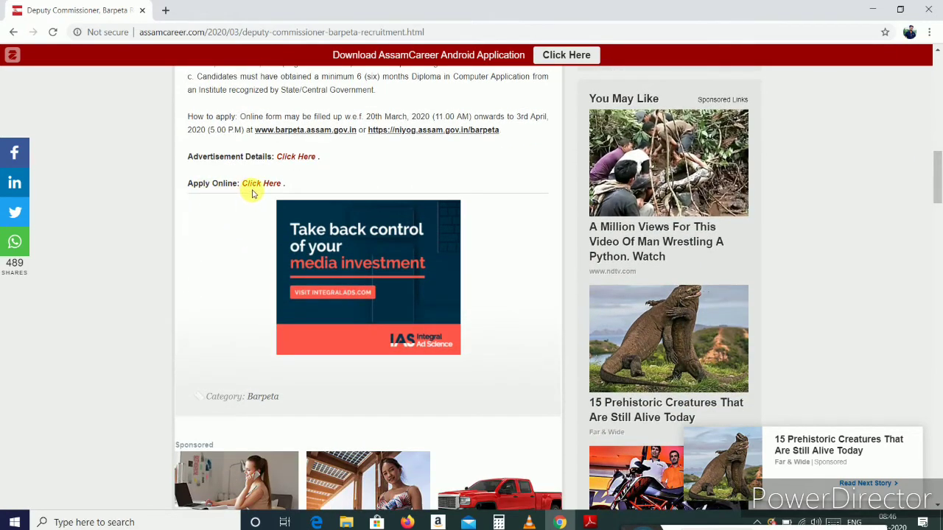
{"action": "left_click", "coordinate": [263, 188]}
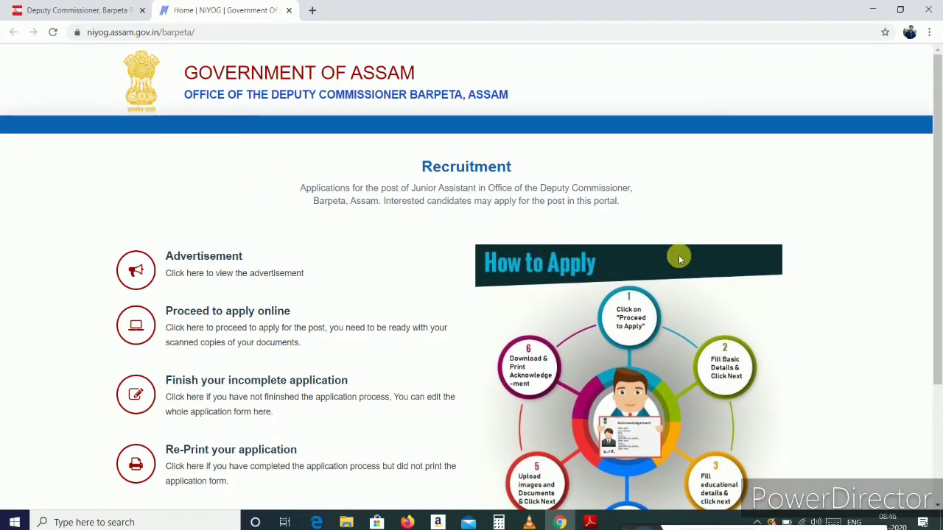
{"action": "left_click_drag", "start_coordinate": [933, 307], "coordinate": [933, 347]}
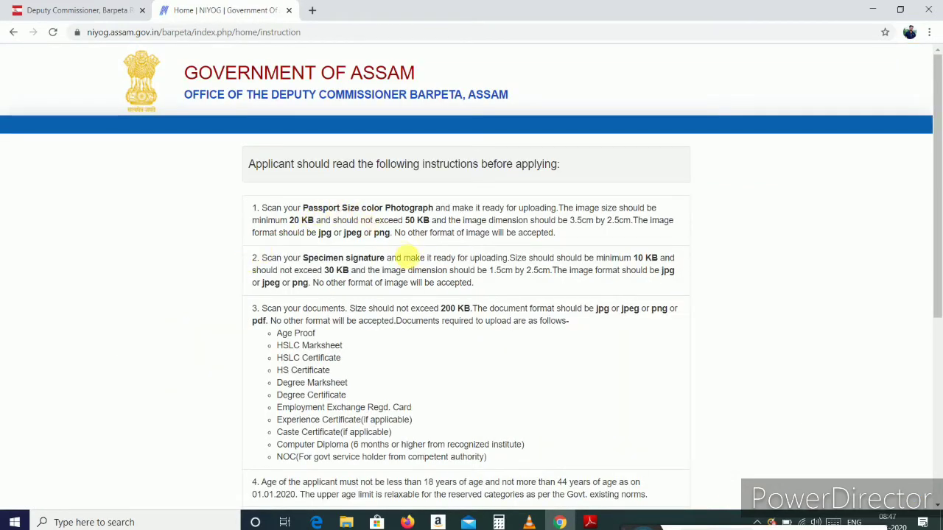
{"action": "scroll", "coordinate": [410, 256], "scroll_direction": "down", "scroll_amount": 5}
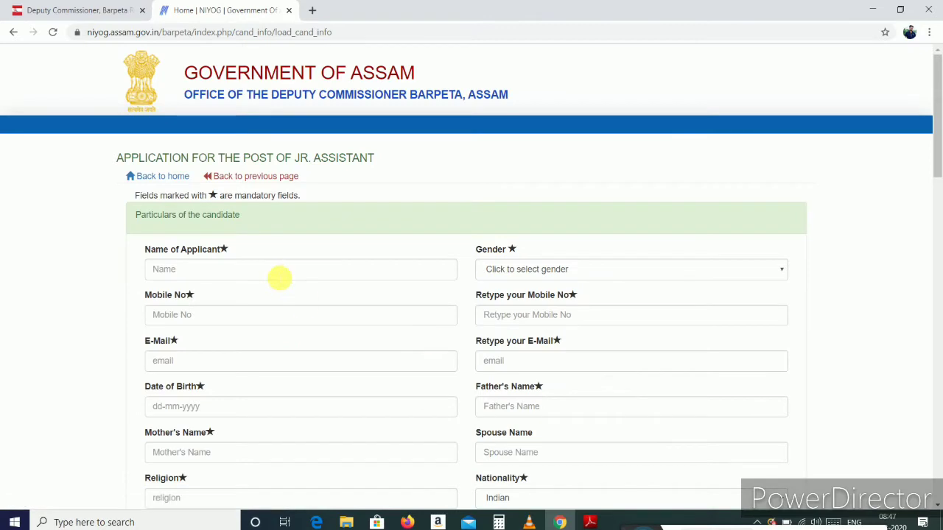
Enter the applicant's full name and set the gender to Male
{"action": "left_click", "coordinate": [280, 278]}
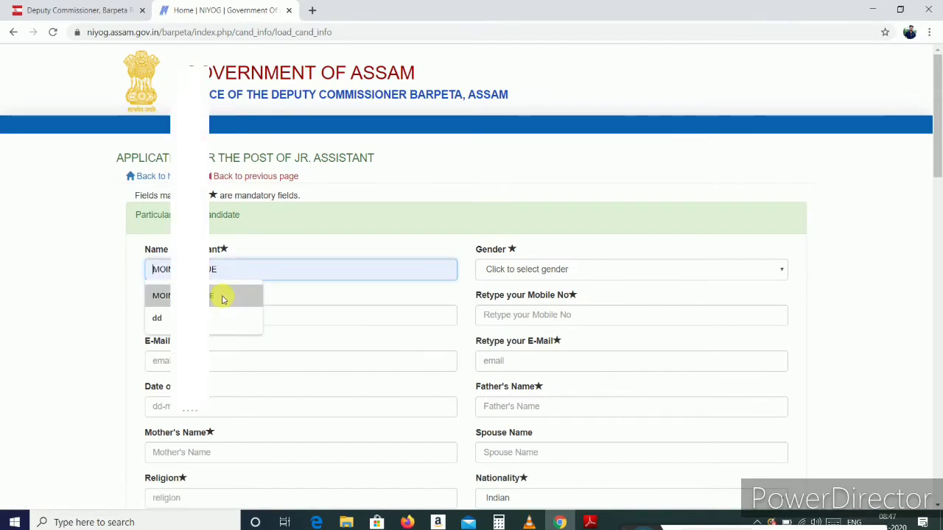
{"action": "left_click", "coordinate": [219, 294]}
{"action": "left_click", "coordinate": [504, 273]}
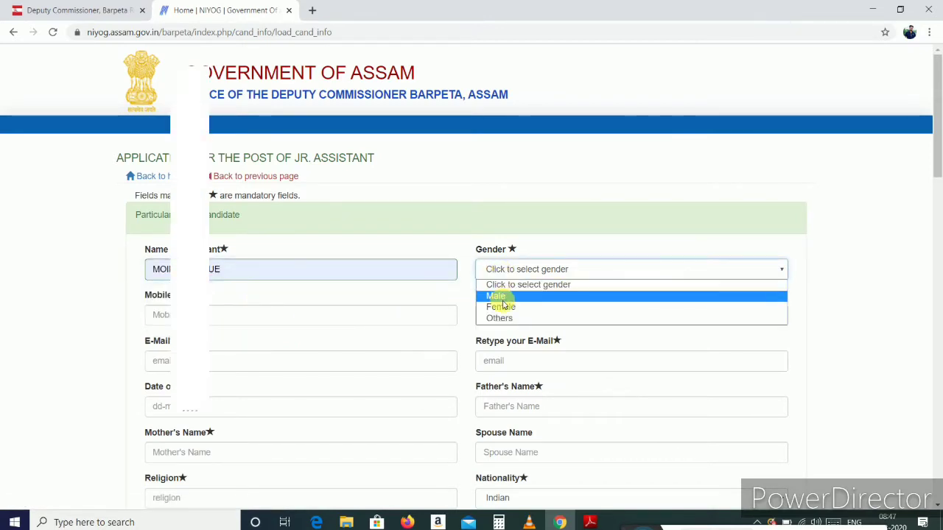
{"action": "left_click", "coordinate": [503, 298]}
Enter the applicant's mobile number and repeat the same number in the confirmation field
{"action": "left_click", "coordinate": [312, 319]}
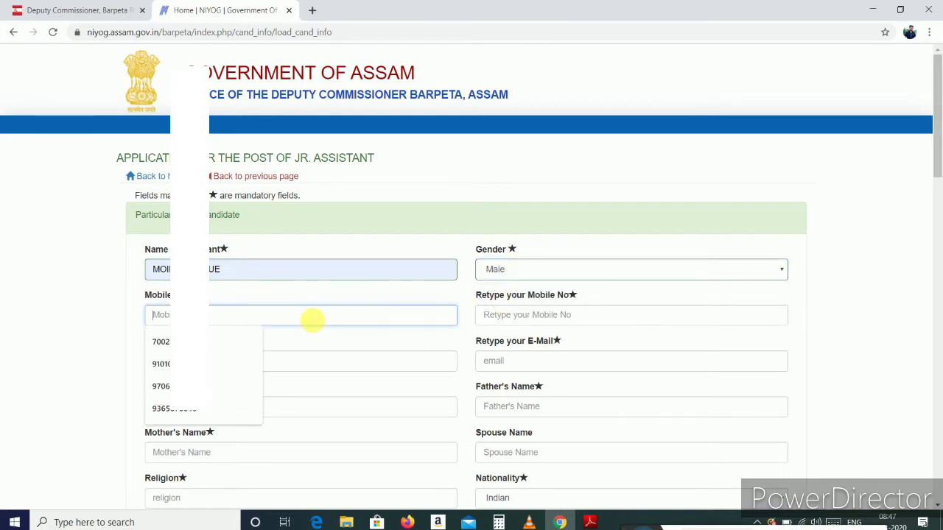
{"action": "left_click", "coordinate": [223, 409]}
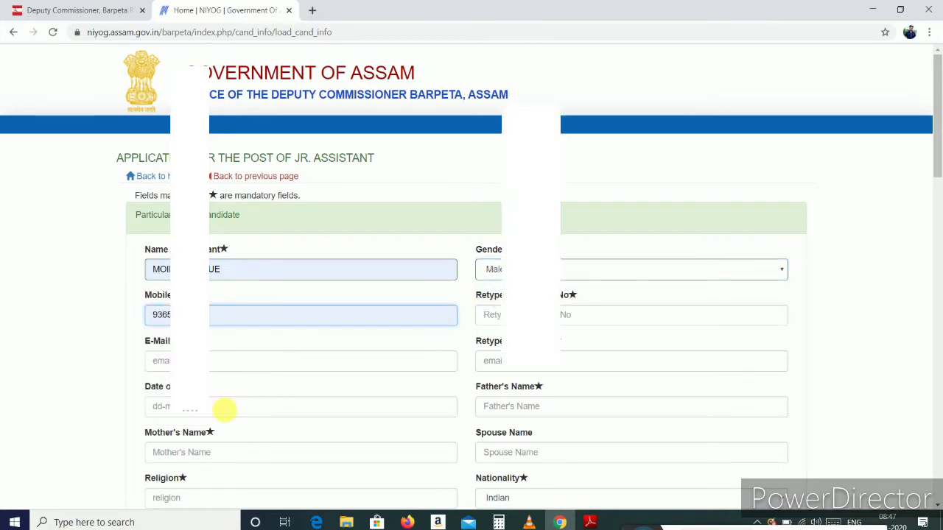
{"action": "left_click", "coordinate": [497, 317]}
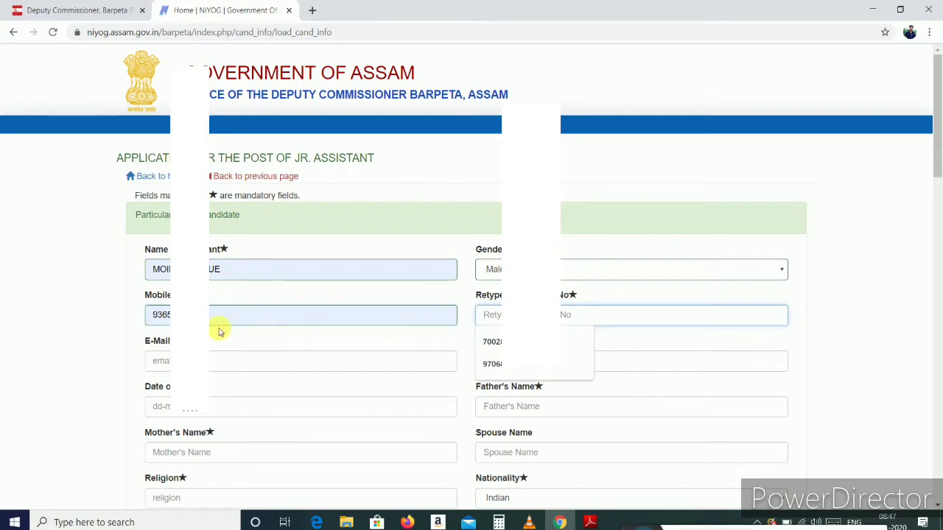
{"action": "left_click_drag", "start_coordinate": [212, 315], "coordinate": [136, 315]}
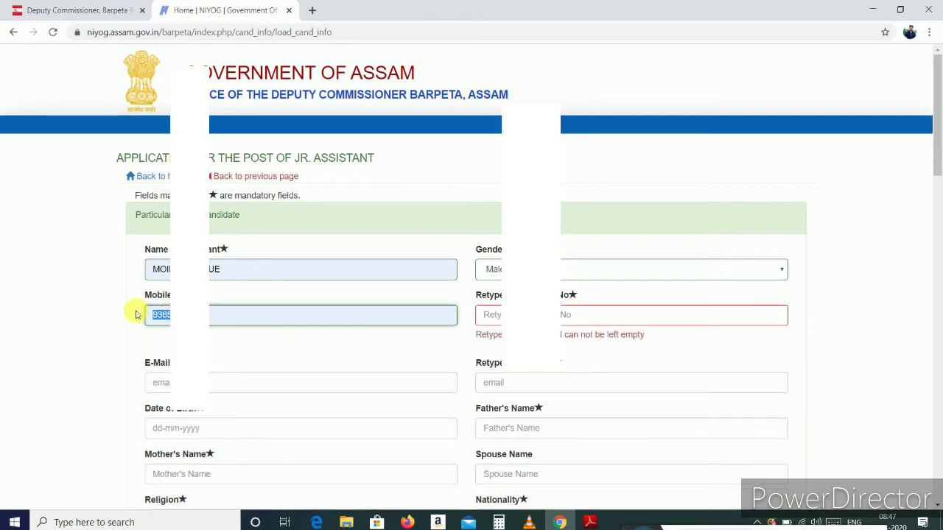
{"action": "left_click", "coordinate": [497, 316]}
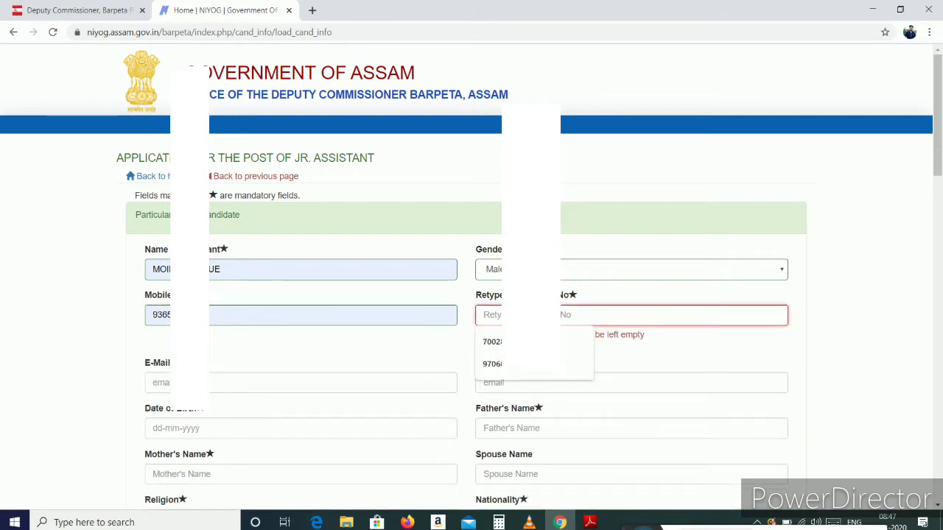
{"action": "key", "text": "ctrl+v"}
Enter the applicant's e-mail address and repeat it in the confirmation field
{"action": "left_click", "coordinate": [331, 358]}
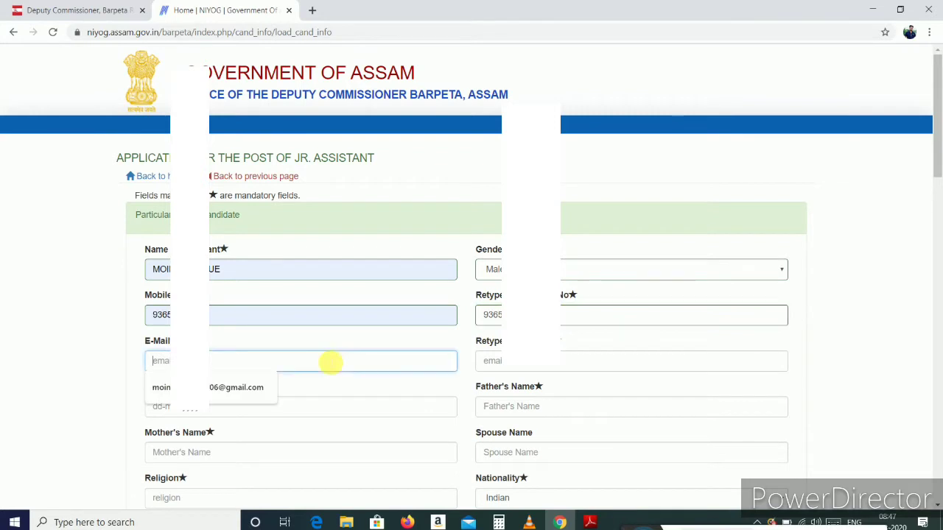
{"action": "left_click", "coordinate": [262, 389]}
{"action": "left_click", "coordinate": [497, 360]}
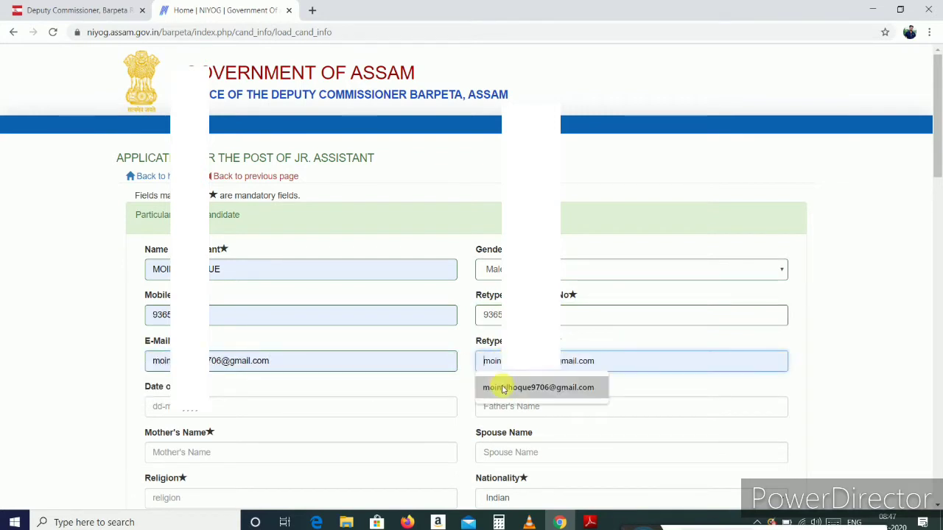
{"action": "left_click", "coordinate": [504, 388]}
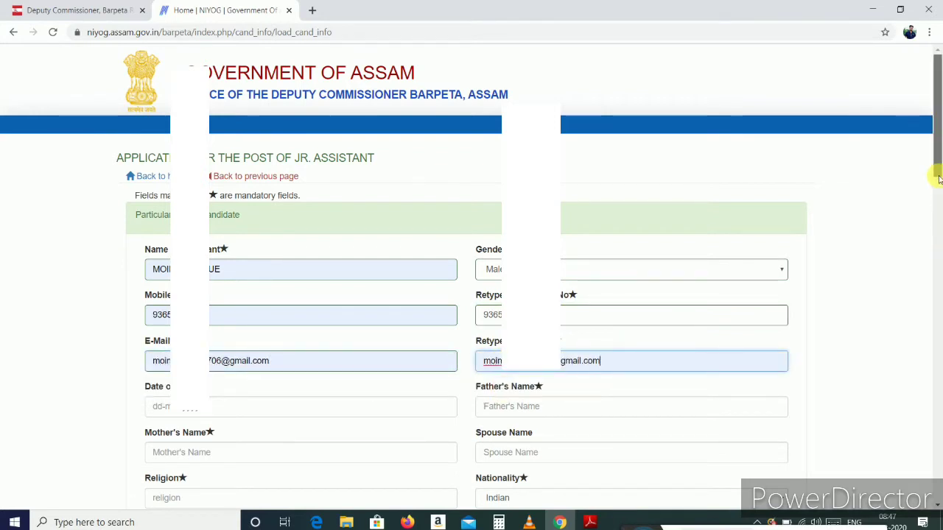
Fill in the applicant's date of birth and the father's name
{"action": "left_click_drag", "start_coordinate": [938, 173], "coordinate": [940, 221]}
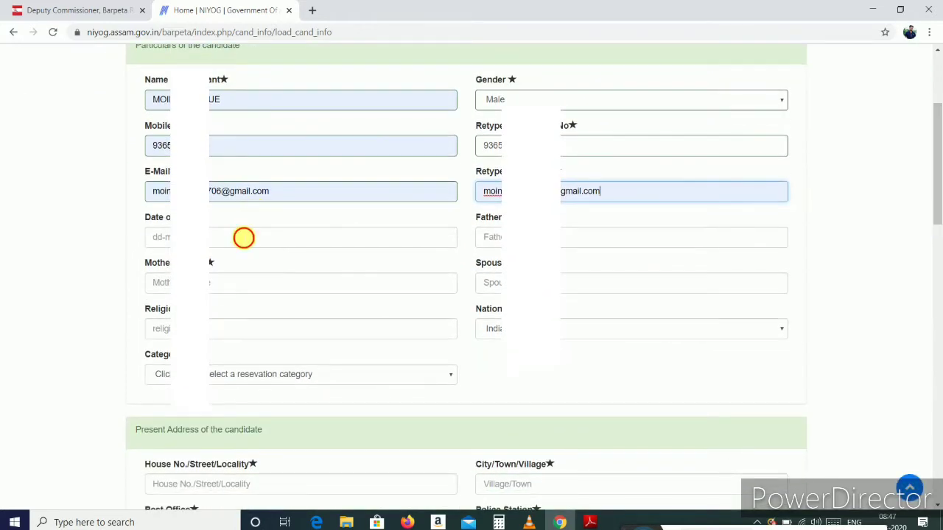
{"action": "left_click", "coordinate": [244, 237]}
{"action": "type", "text": "03-05-1996"}
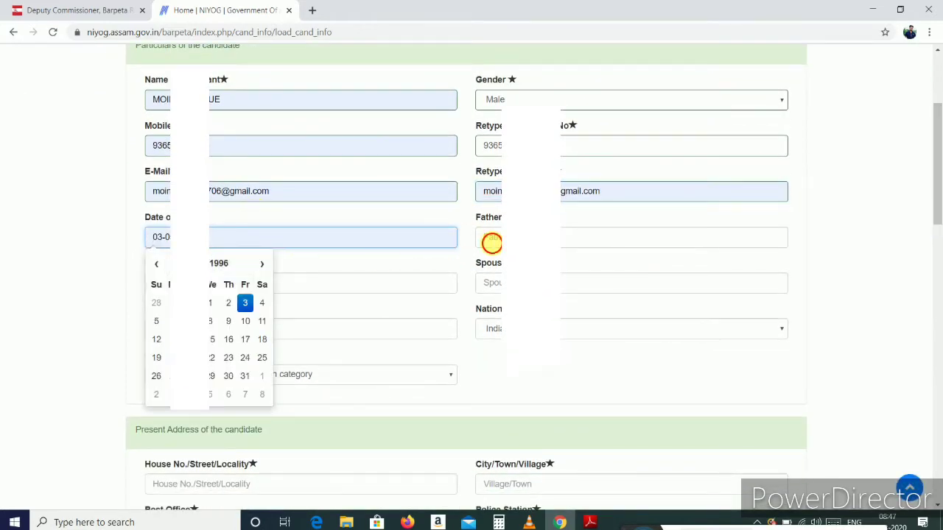
{"action": "left_click", "coordinate": [491, 242]}
{"action": "left_click", "coordinate": [491, 264]}
Fill in the mother's name and enter NONE as the spouse name
{"action": "left_click", "coordinate": [312, 282]}
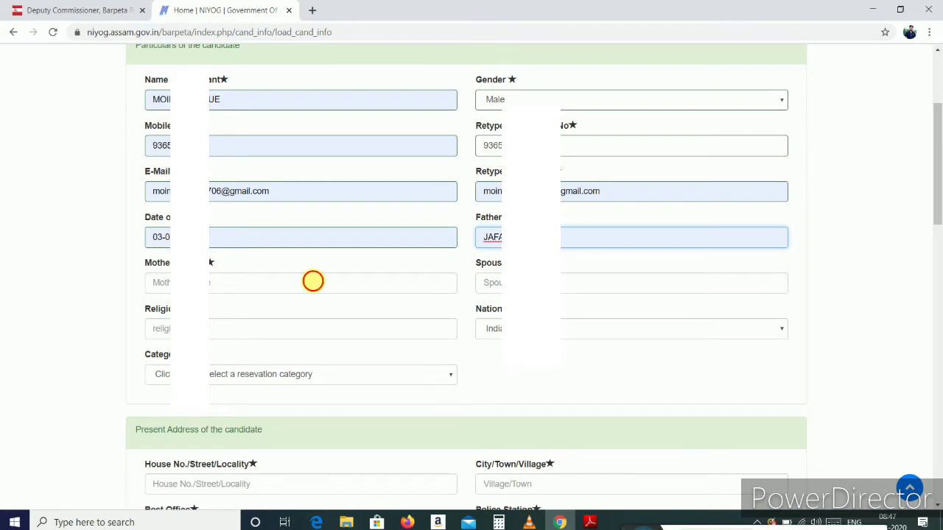
{"action": "left_click", "coordinate": [229, 309]}
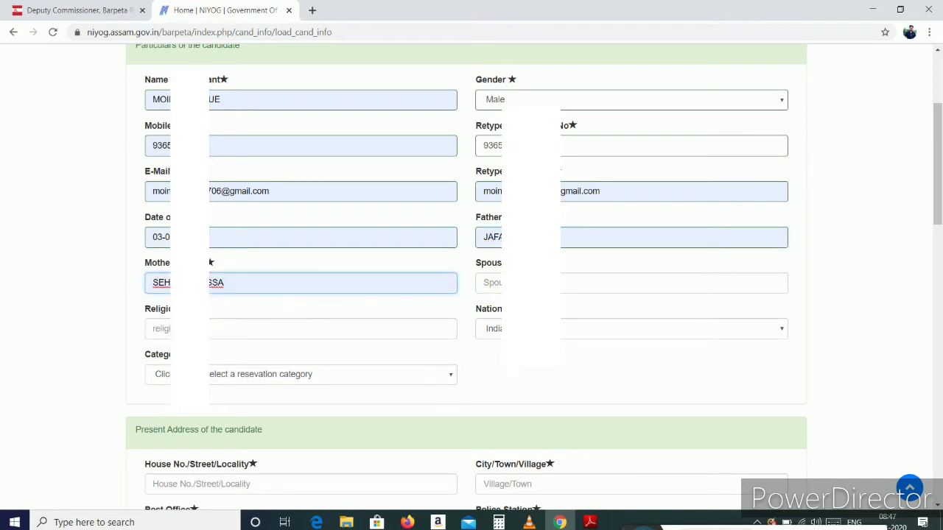
{"action": "left_click", "coordinate": [515, 283]}
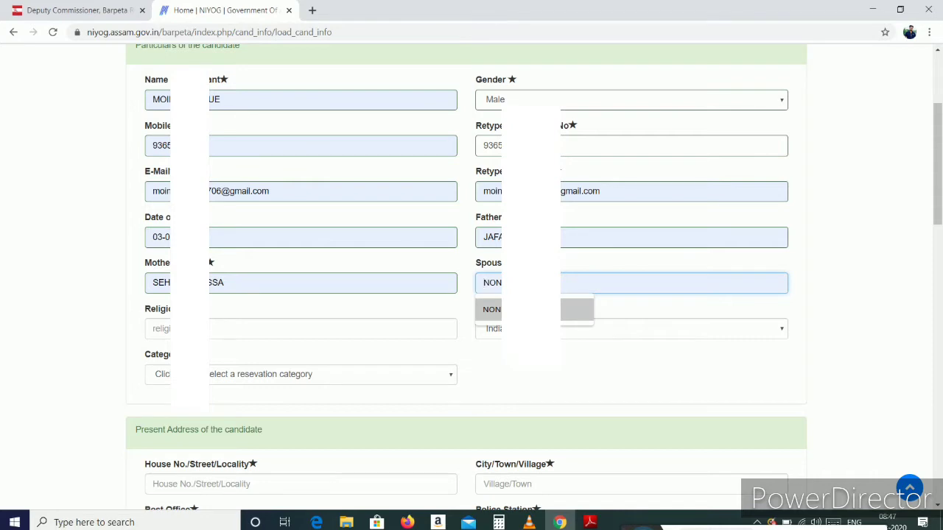
{"action": "key", "text": "Return"}
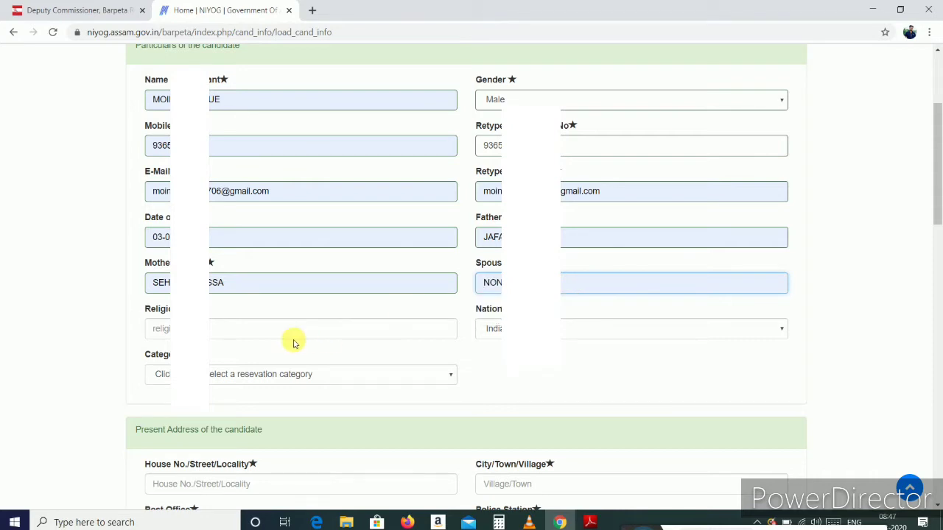
Enter MUSLIM as the religion and choose Indian as the nationality
{"action": "left_click", "coordinate": [293, 343]}
{"action": "left_click", "coordinate": [287, 333]}
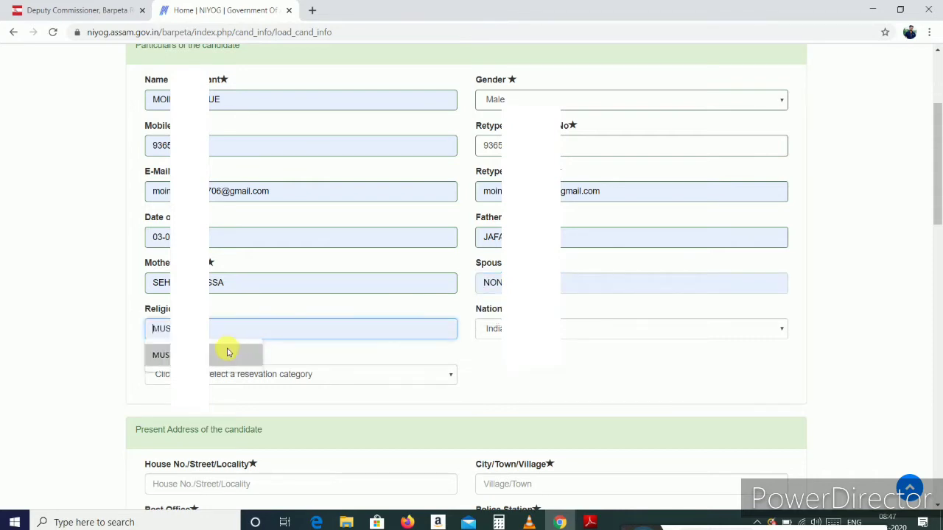
{"action": "left_click", "coordinate": [229, 352]}
{"action": "left_click", "coordinate": [671, 339]}
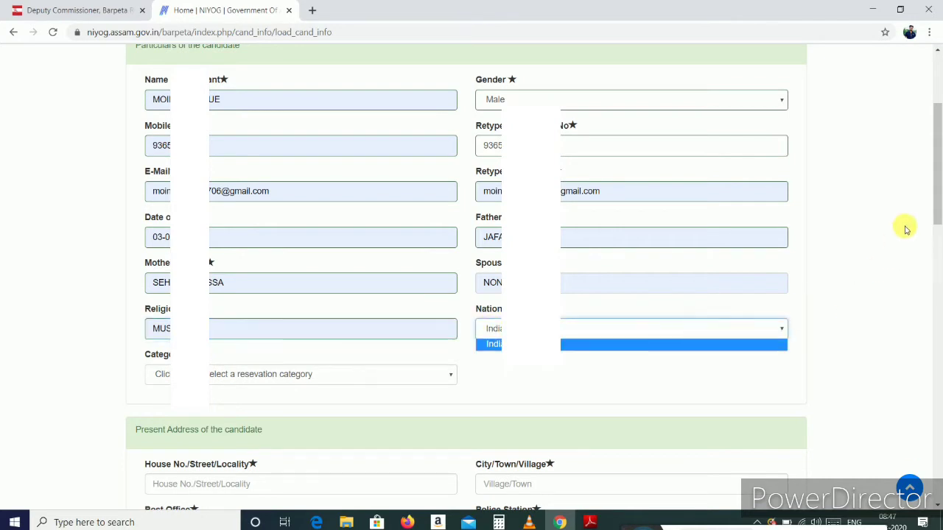
Set the candidate's reservation category to Unreserved
{"action": "scroll", "coordinate": [934, 204], "scroll_direction": "down", "scroll_amount": 2}
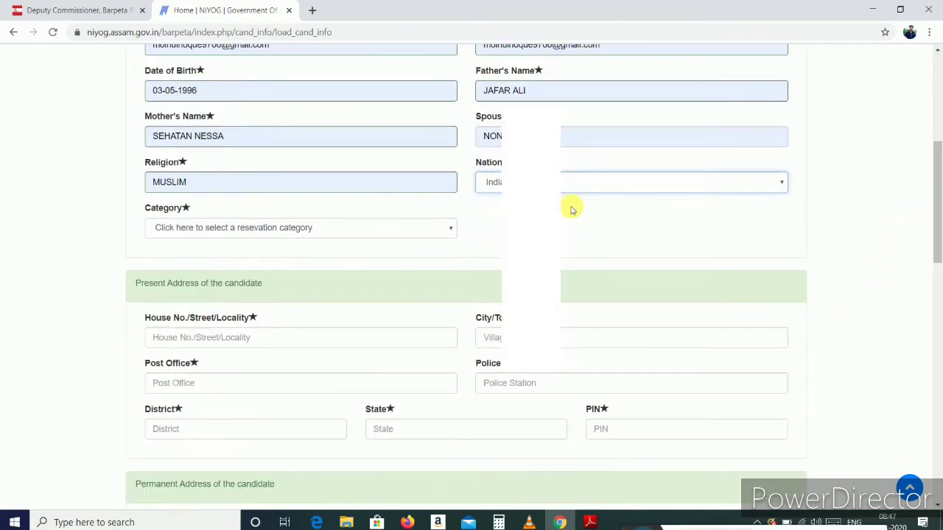
{"action": "left_click", "coordinate": [313, 231]}
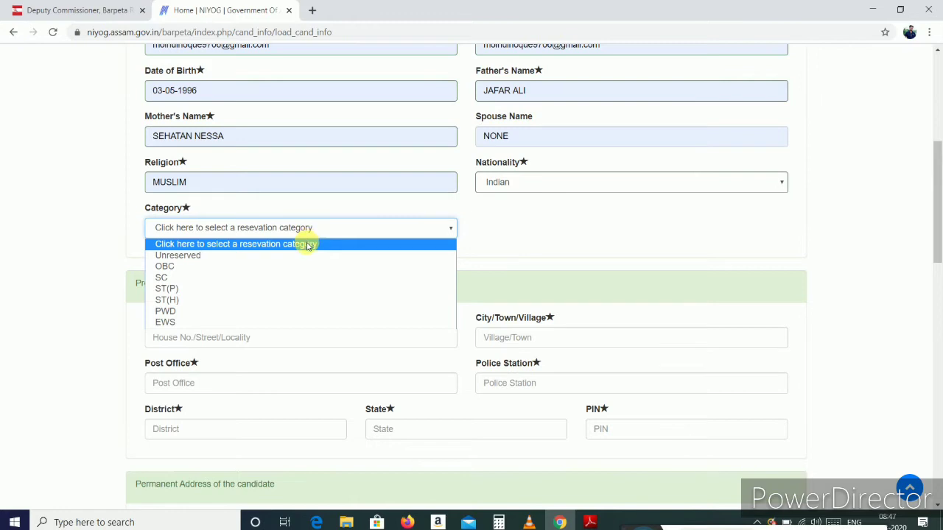
{"action": "left_click", "coordinate": [299, 255]}
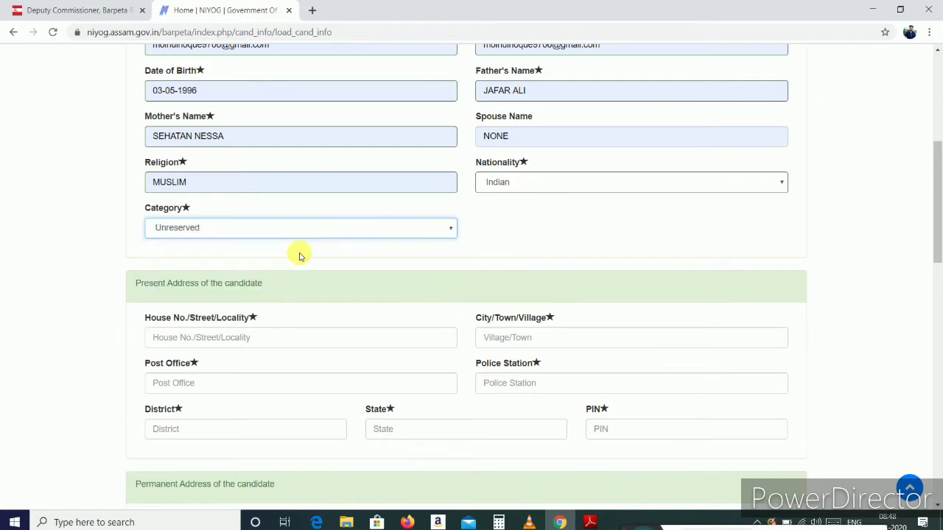
Fill in the candidate's complete present address, from house number and town through post office, police station, district, state and postal code
{"action": "left_click_drag", "start_coordinate": [940, 224], "coordinate": [936, 265]}
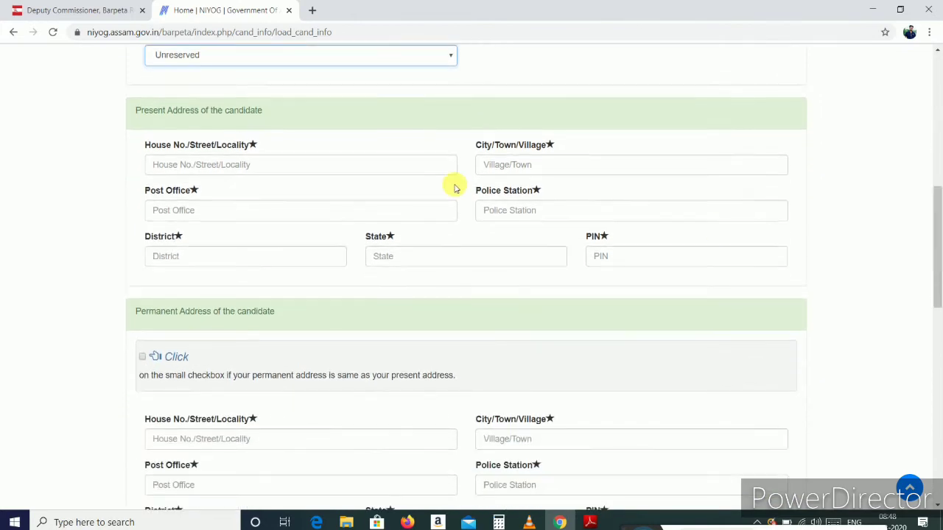
{"action": "left_click", "coordinate": [342, 172]}
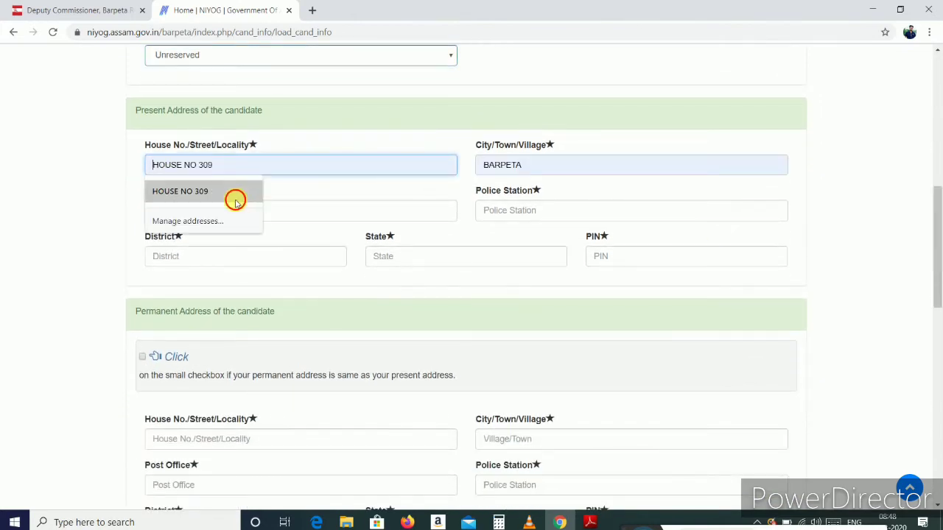
{"action": "left_click", "coordinate": [233, 198]}
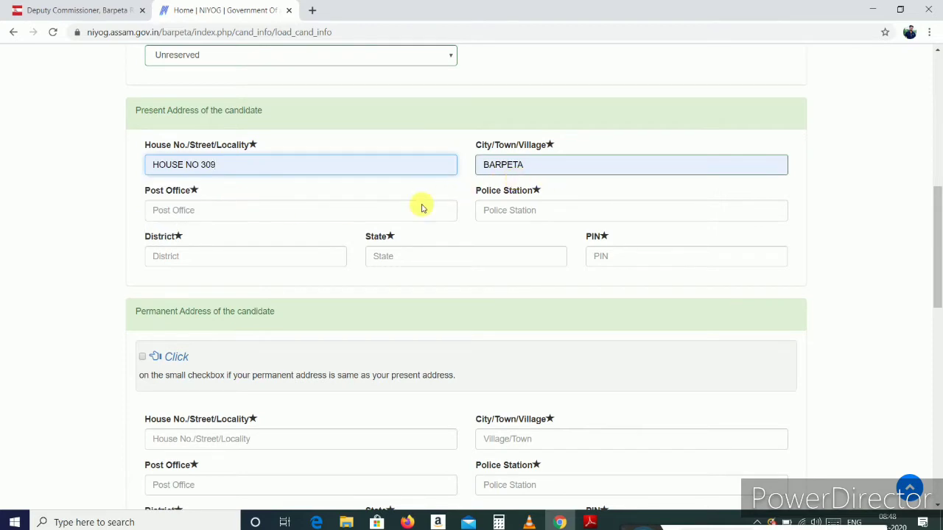
{"action": "left_click", "coordinate": [309, 216]}
{"action": "left_click", "coordinate": [219, 239]}
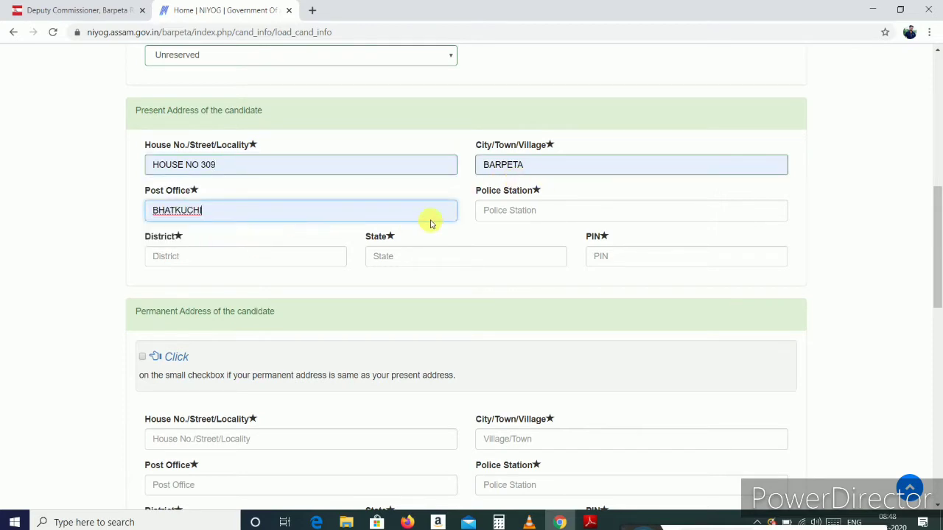
{"action": "left_click", "coordinate": [508, 210]}
{"action": "left_click", "coordinate": [506, 240]}
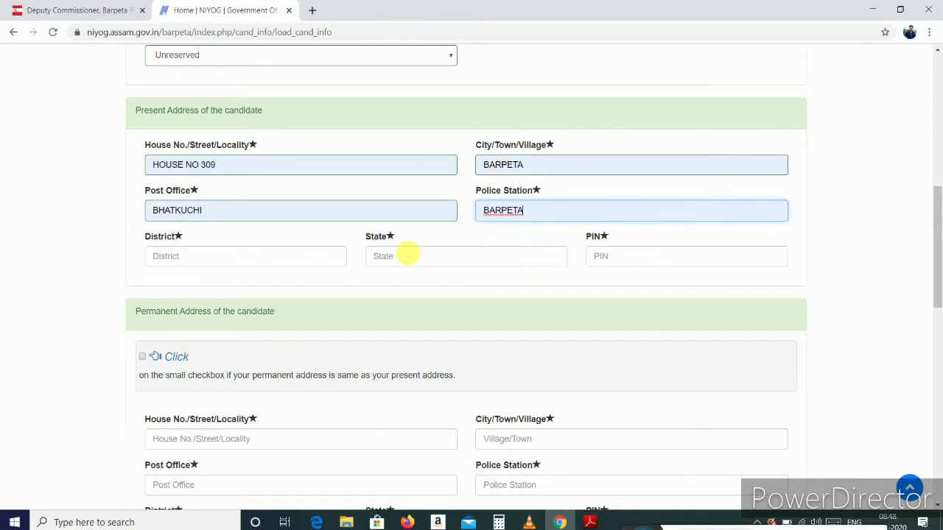
{"action": "left_click", "coordinate": [296, 259]}
{"action": "left_click", "coordinate": [253, 288]}
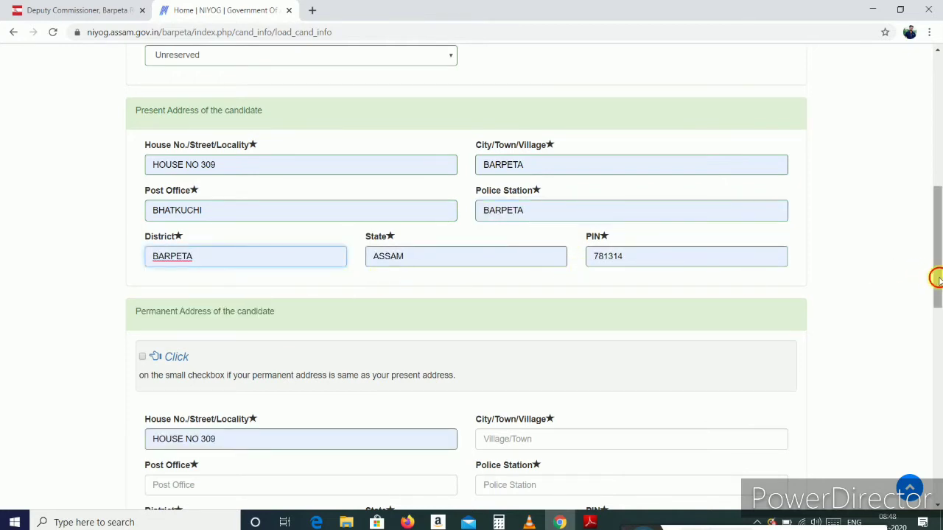
Mark the permanent address as the same as the present address
{"action": "left_click_drag", "start_coordinate": [933, 275], "coordinate": [939, 309]}
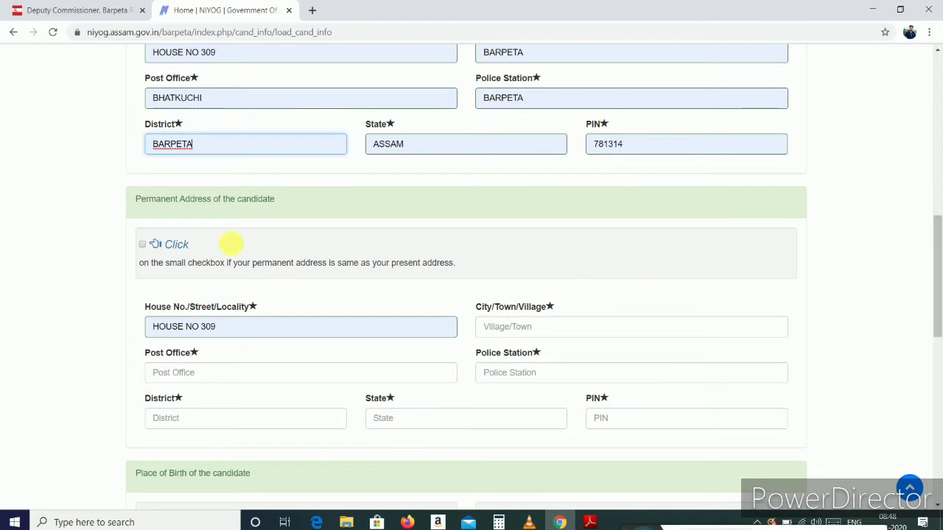
{"action": "left_click", "coordinate": [140, 248]}
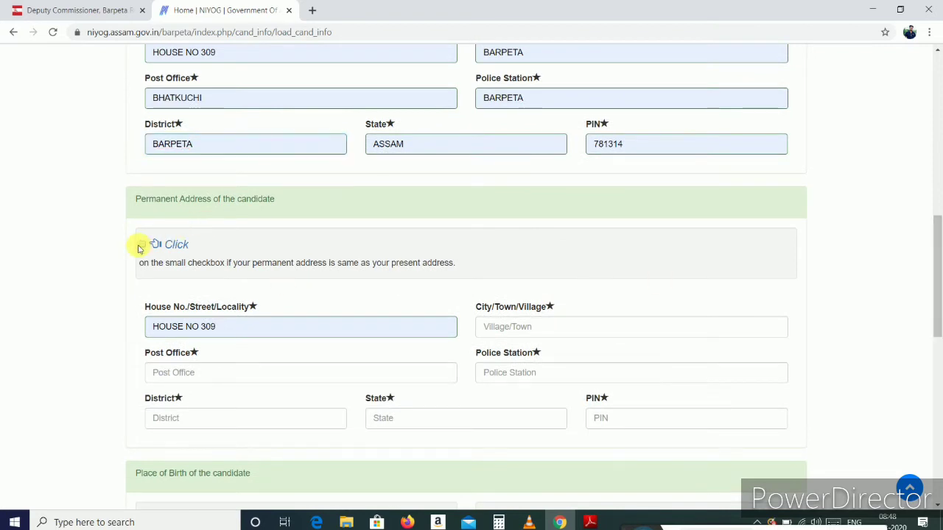
{"action": "left_click", "coordinate": [141, 248]}
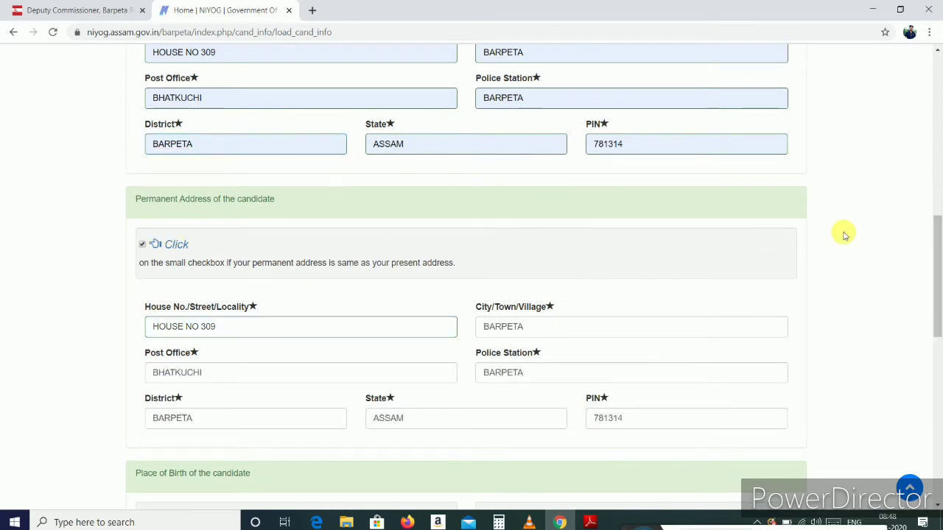
Mark the place of birth as the same as the present and permanent addresses, and answer NO to being currently employed
{"action": "left_click_drag", "start_coordinate": [935, 294], "coordinate": [934, 369]}
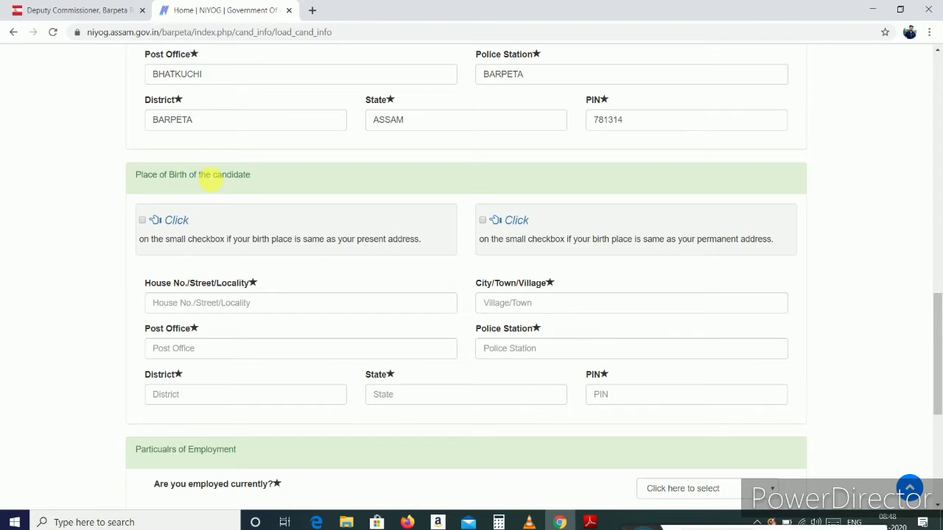
{"action": "left_click", "coordinate": [143, 220]}
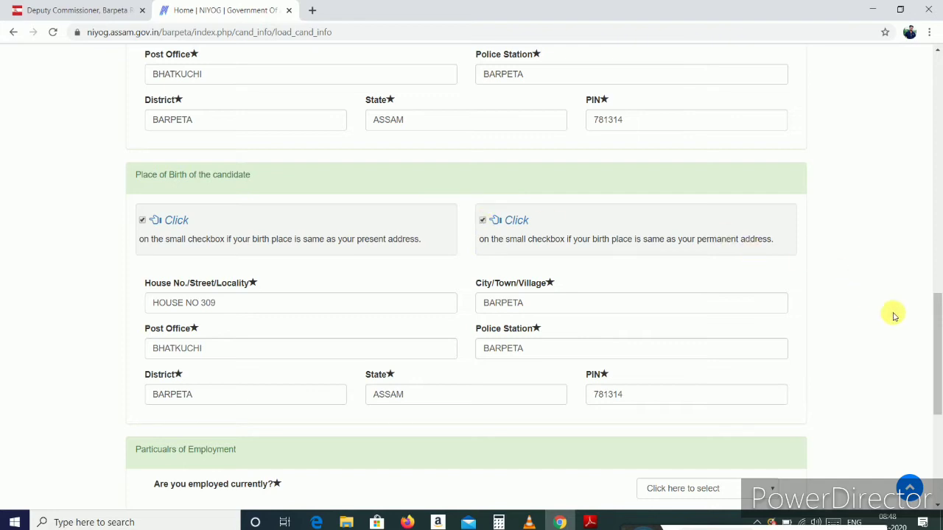
{"action": "left_click_drag", "start_coordinate": [939, 347], "coordinate": [940, 414]}
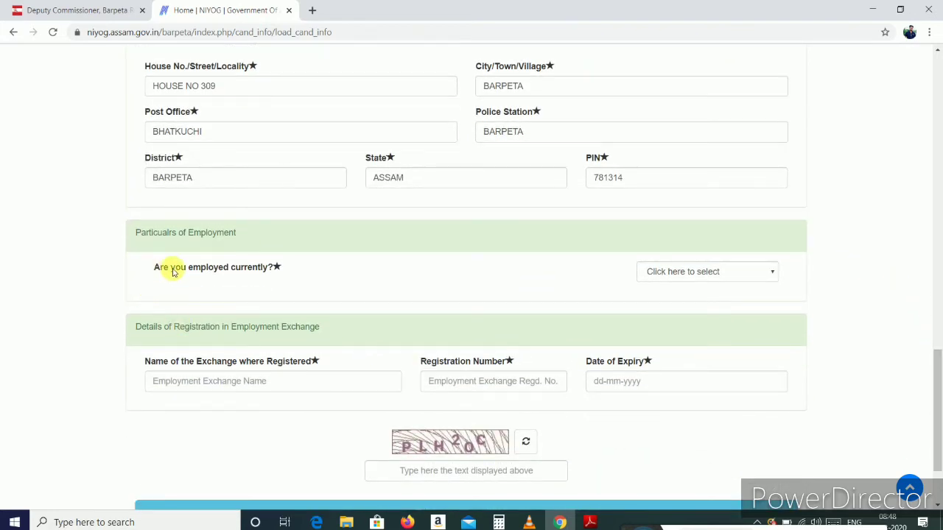
{"action": "left_click", "coordinate": [654, 277]}
{"action": "left_click", "coordinate": [654, 309]}
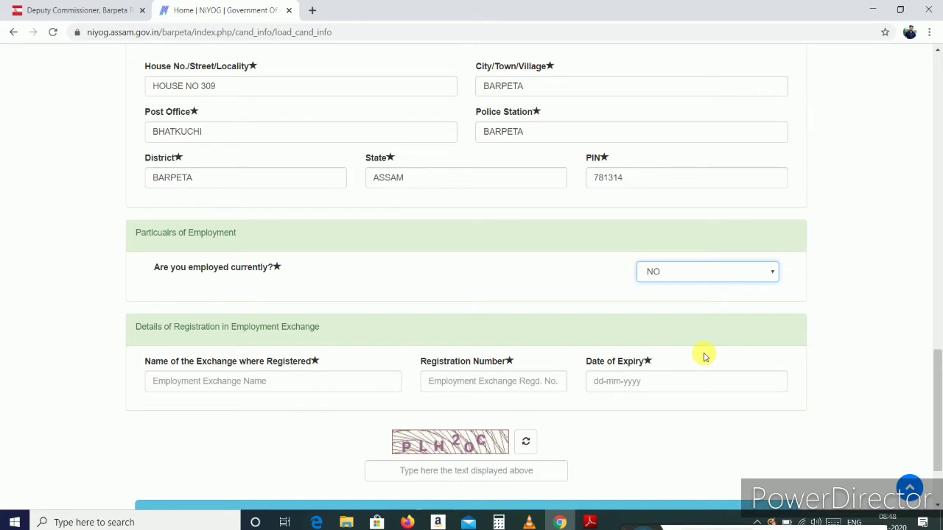
Fill in the employment exchange details with BARPETA as the exchange, the registration number and 01-01-2023 as the expiry date
{"action": "left_click_drag", "start_coordinate": [935, 411], "coordinate": [934, 435]}
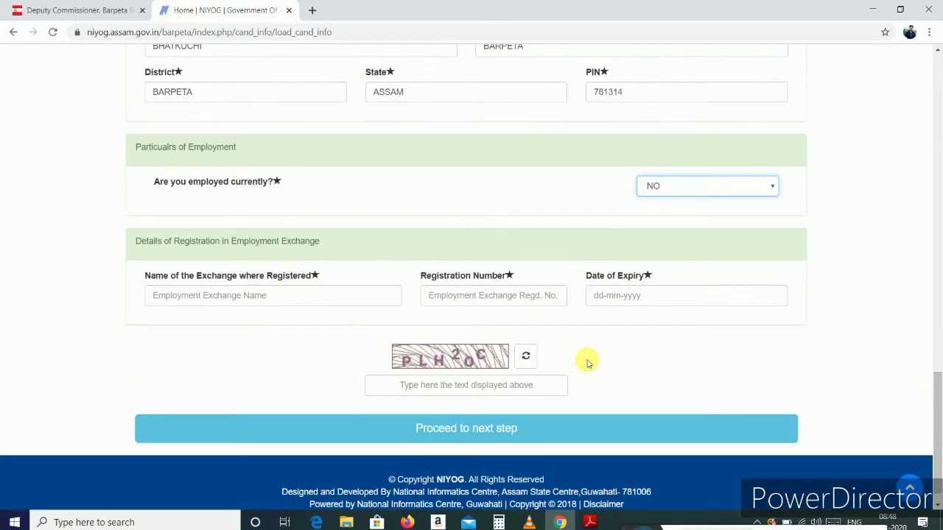
{"action": "left_click", "coordinate": [305, 297]}
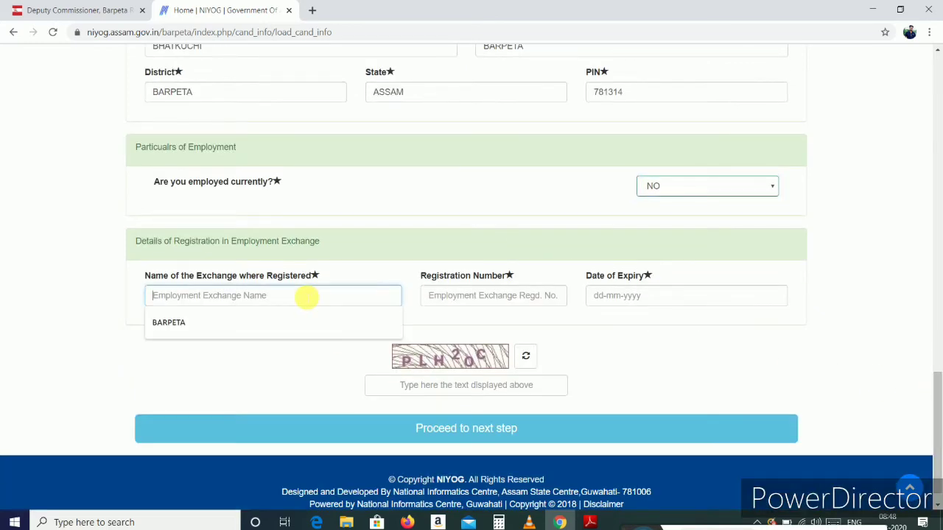
{"action": "left_click", "coordinate": [256, 322]}
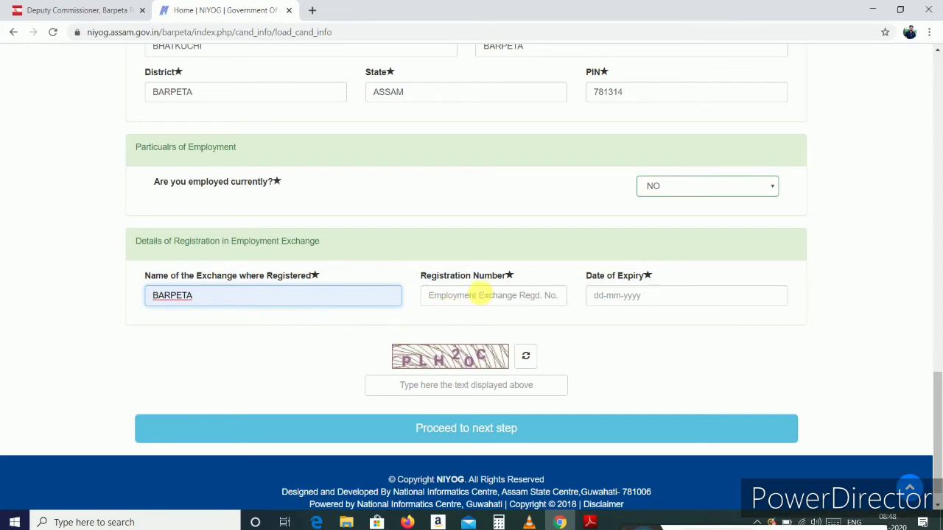
{"action": "left_click", "coordinate": [467, 296]}
{"action": "key", "text": "Return"}
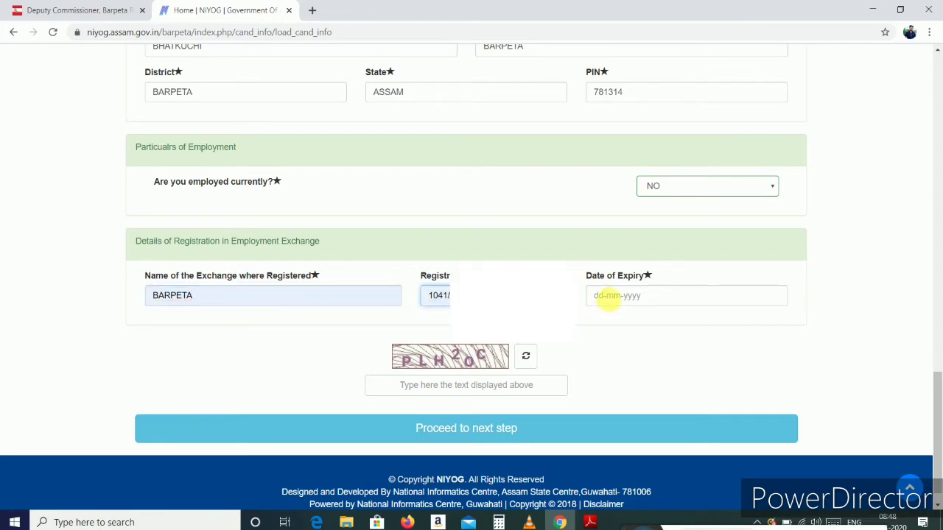
{"action": "left_click", "coordinate": [609, 296]}
{"action": "left_click", "coordinate": [610, 322]}
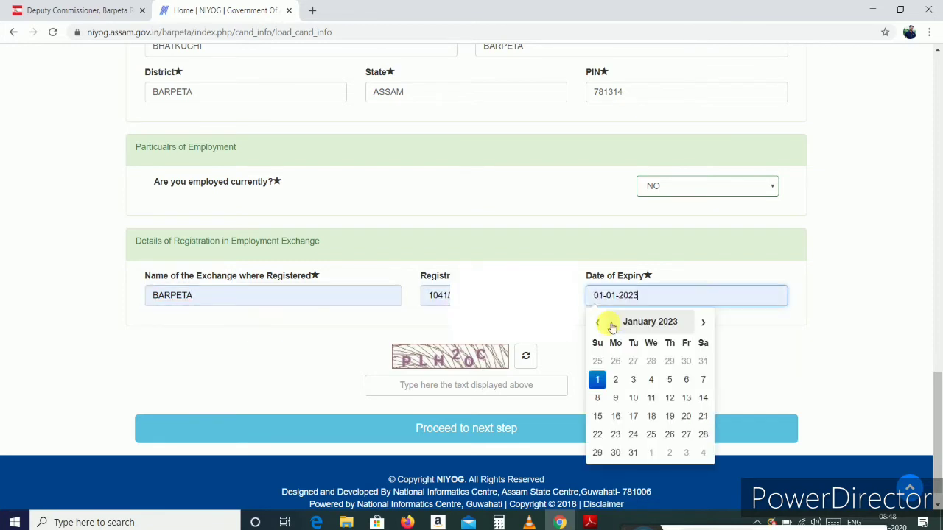
{"action": "left_click", "coordinate": [654, 296]}
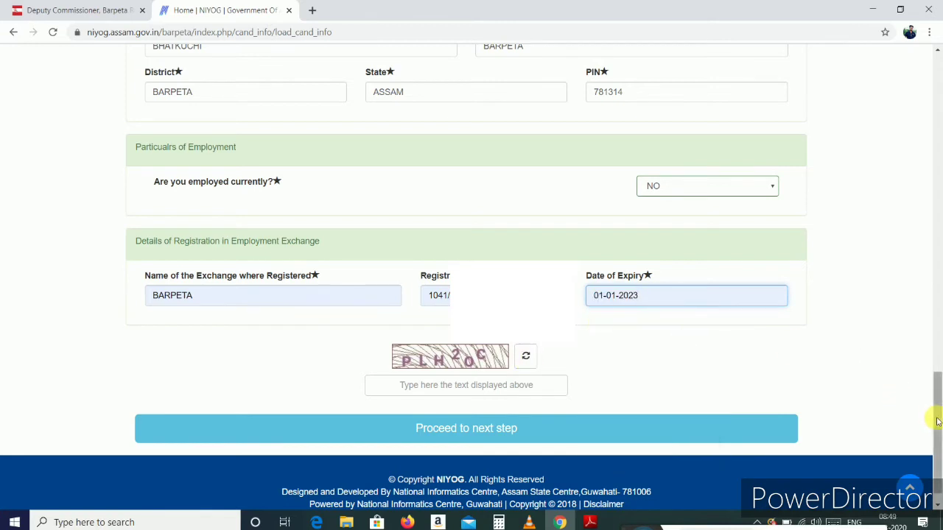
Enter the captcha text and submit the candidate details, repeating with the new captcha to proceed to the qualification details
{"action": "left_click_drag", "start_coordinate": [934, 418], "coordinate": [937, 438]}
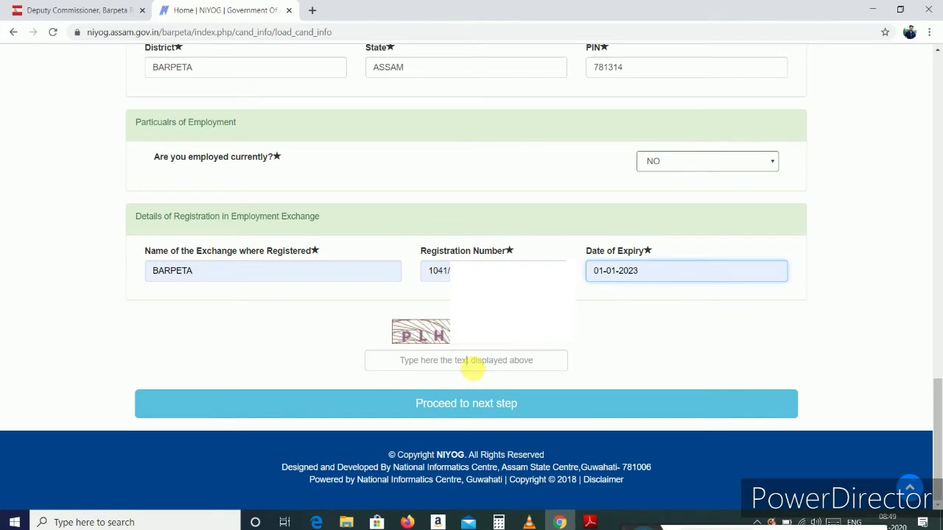
{"action": "left_click", "coordinate": [472, 368]}
{"action": "type", "text": "PLH2OC"}
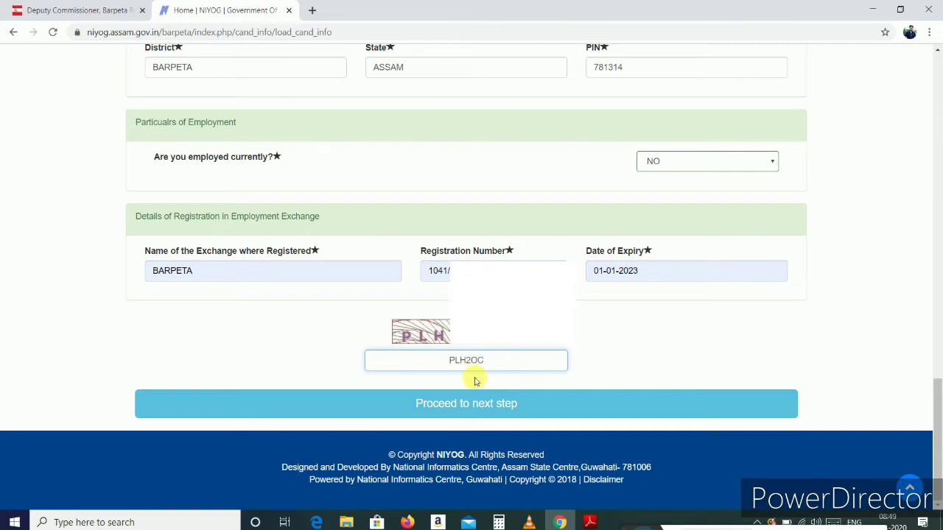
{"action": "left_click", "coordinate": [485, 416]}
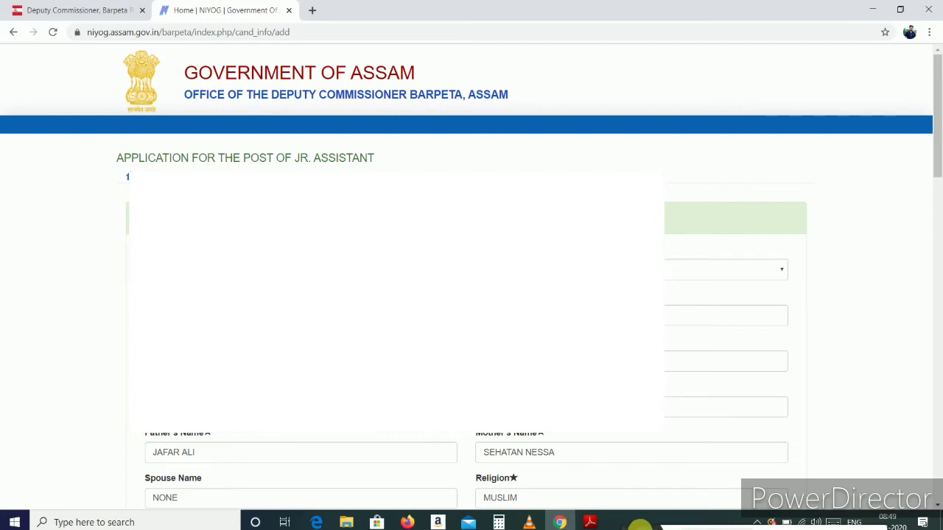
{"action": "scroll", "coordinate": [442, 331], "scroll_direction": "down", "scroll_amount": 15}
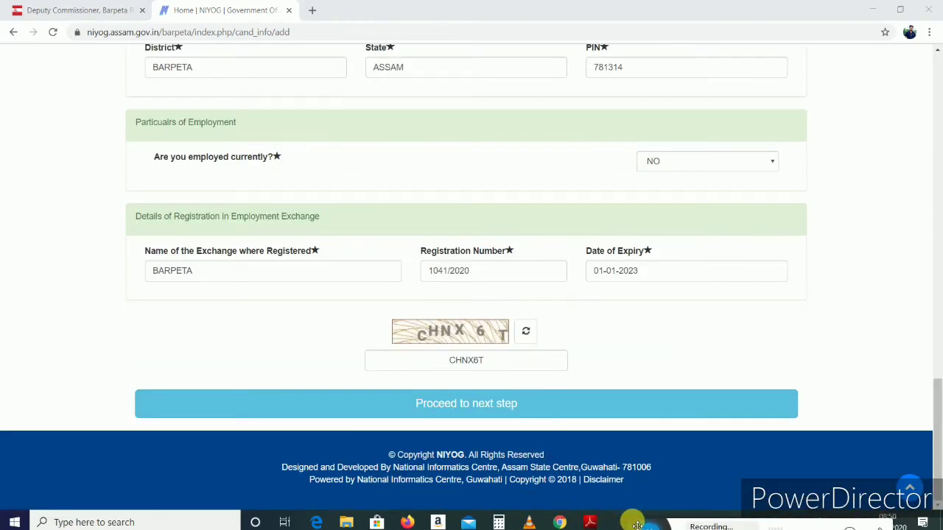
{"action": "left_click", "coordinate": [492, 410]}
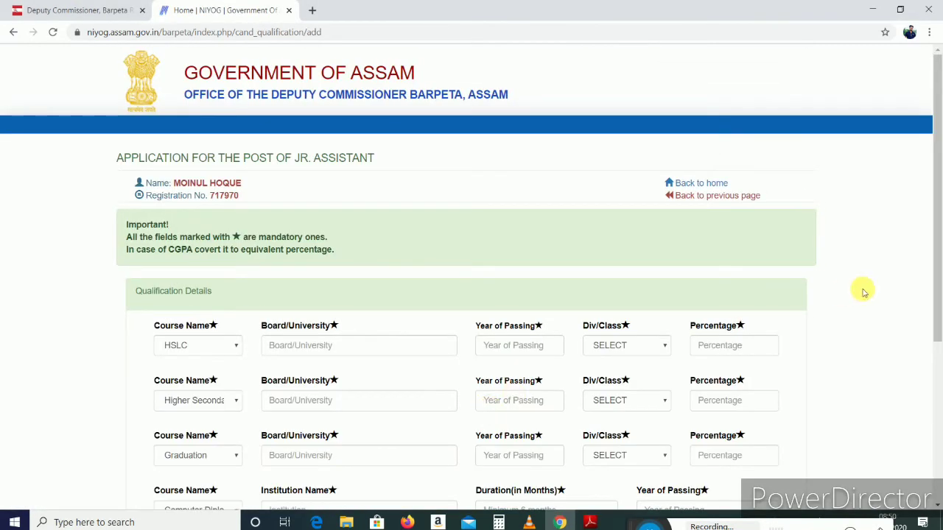
Fill in the HSLC qualification with board SEBA, passing year 2013, 1st division and 65 percent
{"action": "left_click_drag", "start_coordinate": [935, 287], "coordinate": [939, 385]}
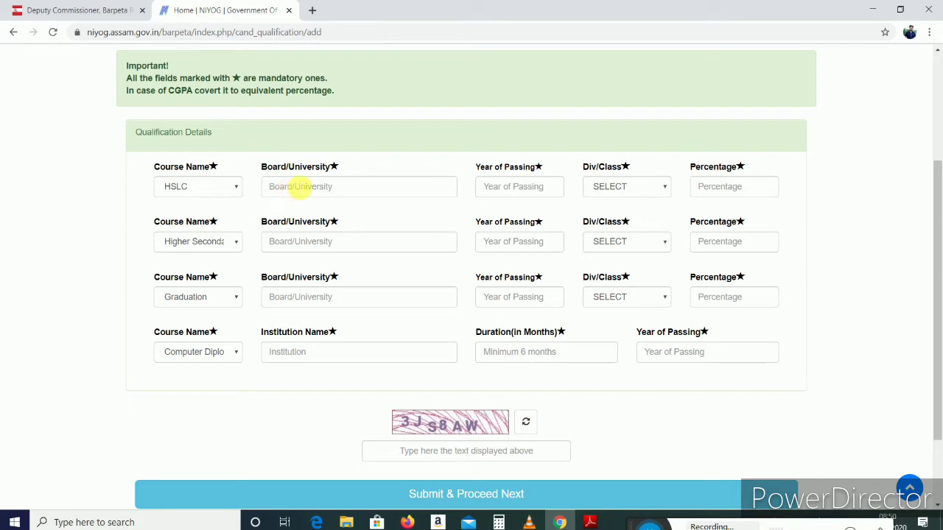
{"action": "left_click", "coordinate": [284, 188]}
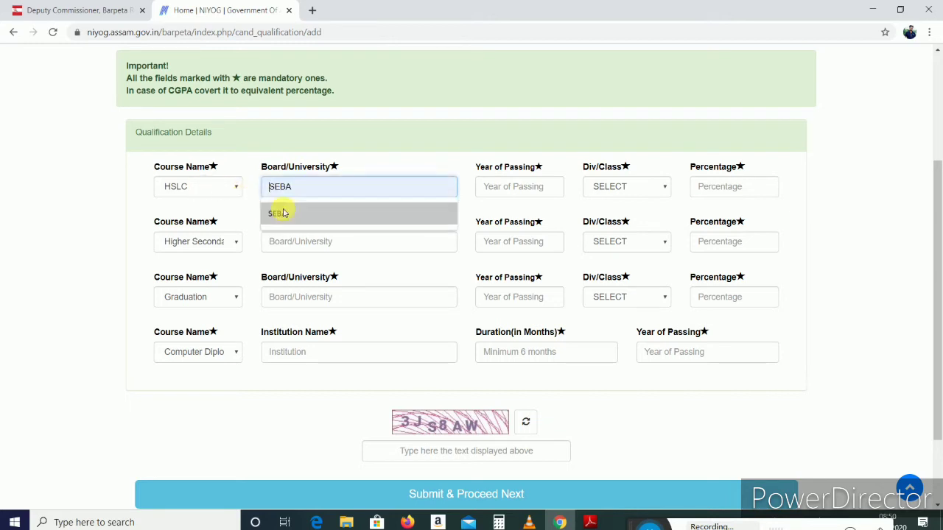
{"action": "left_click", "coordinate": [282, 212]}
{"action": "left_click", "coordinate": [500, 187]}
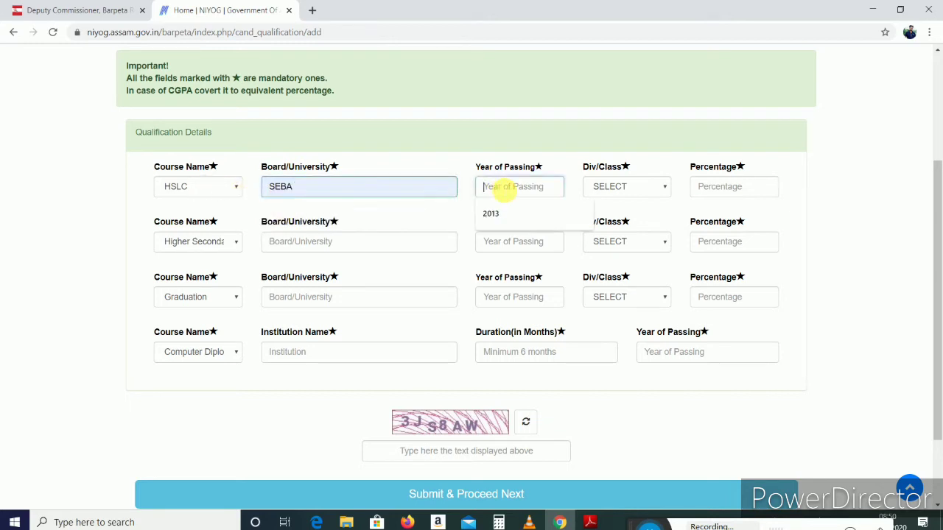
{"action": "left_click", "coordinate": [499, 214]}
{"action": "left_click", "coordinate": [625, 188]}
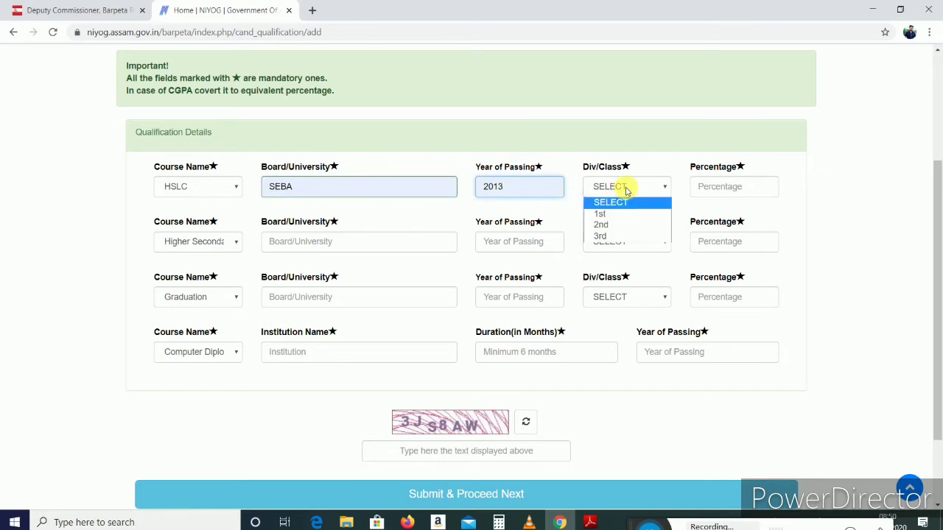
{"action": "left_click", "coordinate": [623, 214]}
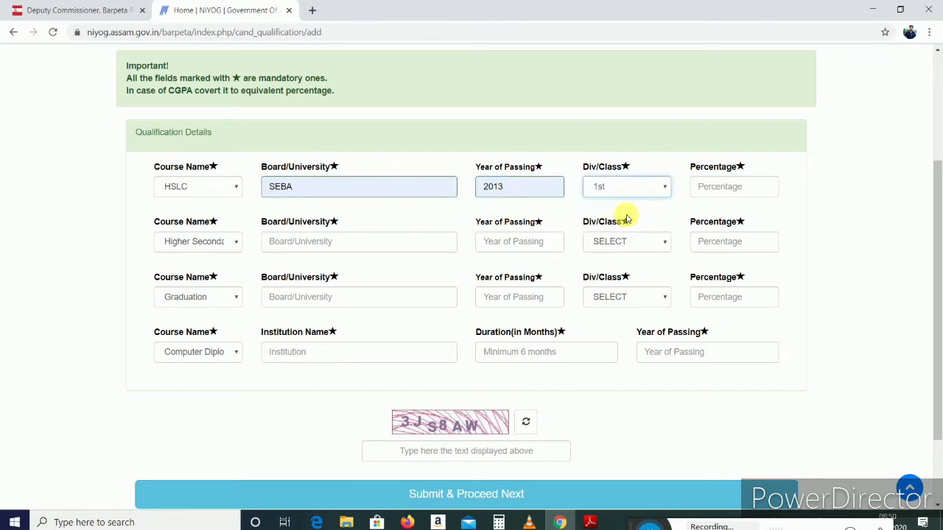
{"action": "left_click", "coordinate": [712, 186]}
{"action": "left_click", "coordinate": [706, 217]}
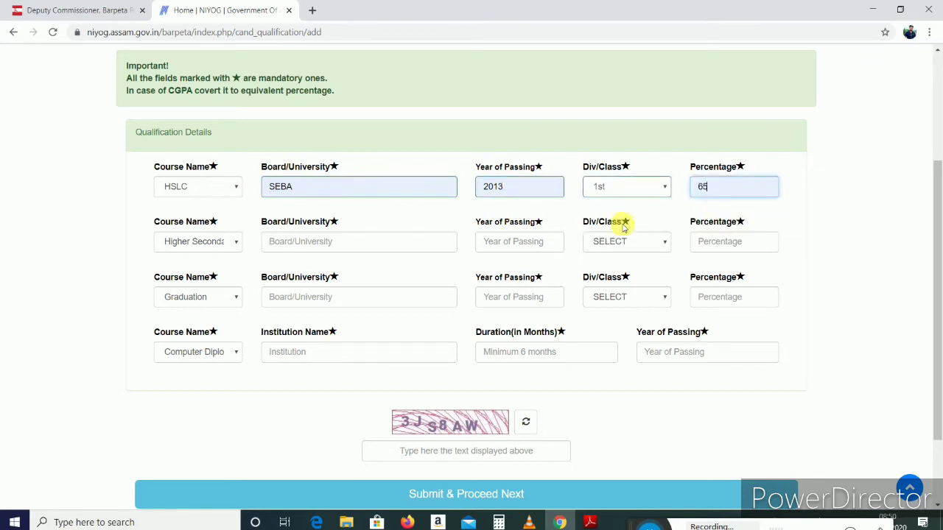
Fill in the Higher Secondary qualification with board AHSEC, passing year 2015, 1st division and 67.4 percent
{"action": "left_click", "coordinate": [365, 245]}
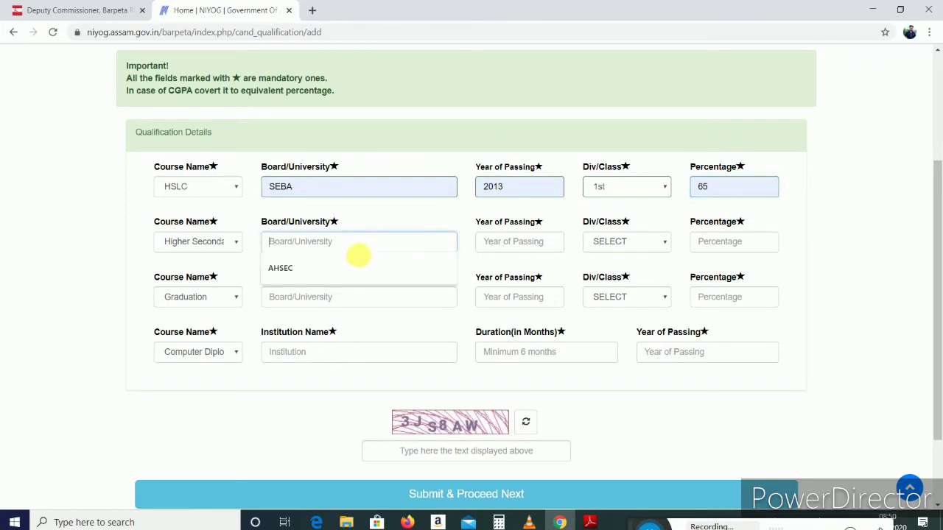
{"action": "left_click", "coordinate": [358, 269]}
{"action": "left_click", "coordinate": [505, 242]}
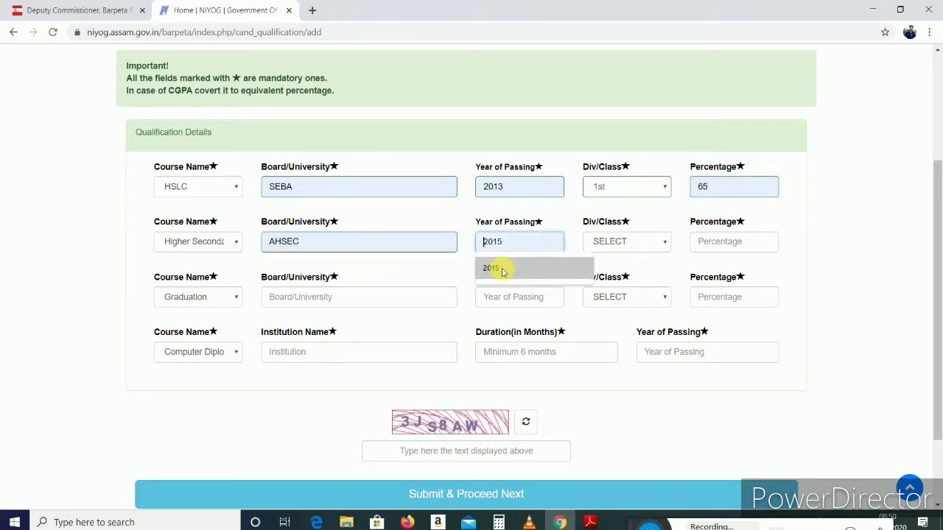
{"action": "left_click", "coordinate": [503, 274]}
{"action": "left_click", "coordinate": [628, 242]}
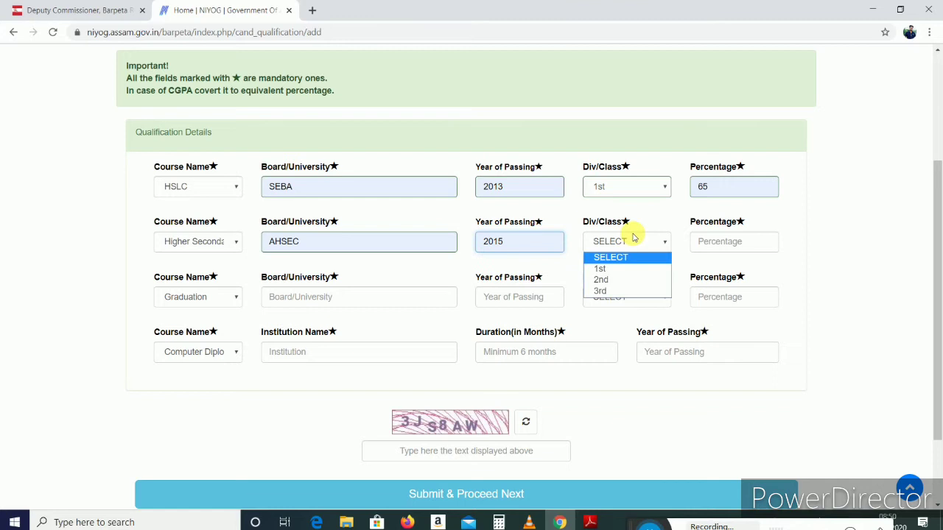
{"action": "left_click", "coordinate": [624, 270]}
{"action": "left_click", "coordinate": [707, 243]}
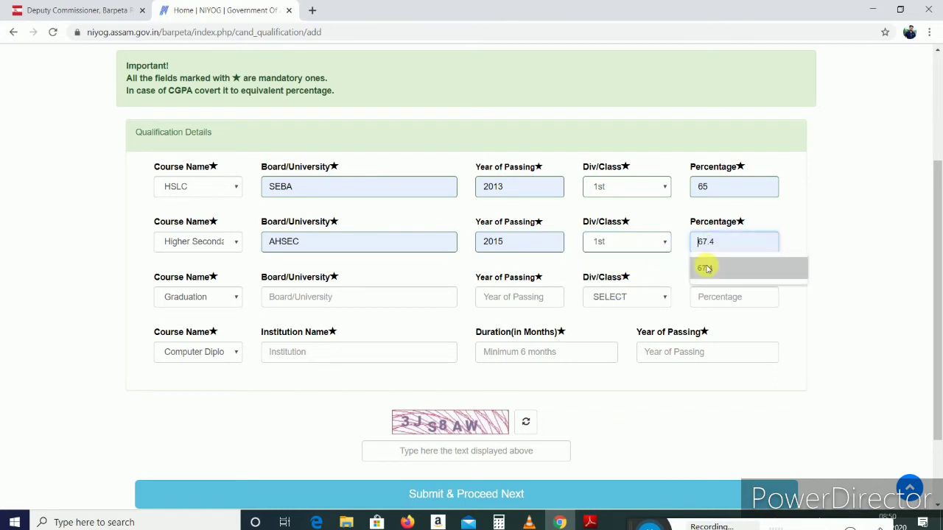
{"action": "left_click", "coordinate": [705, 269]}
Fill in the Graduation qualification with GURU KASHI UNIVERSITY, passing year 2019, 1st class and 70.30 percent
{"action": "left_click", "coordinate": [379, 297]}
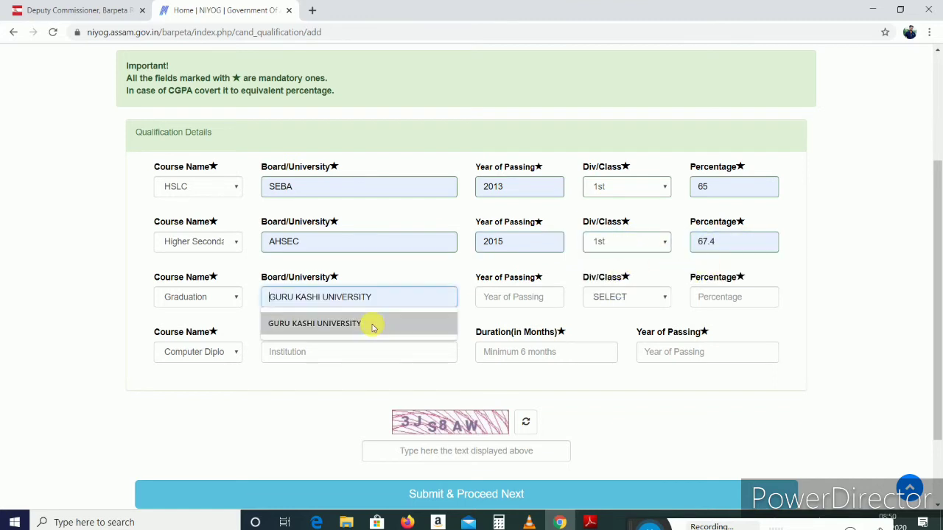
{"action": "left_click", "coordinate": [392, 325]}
{"action": "left_click", "coordinate": [507, 297]}
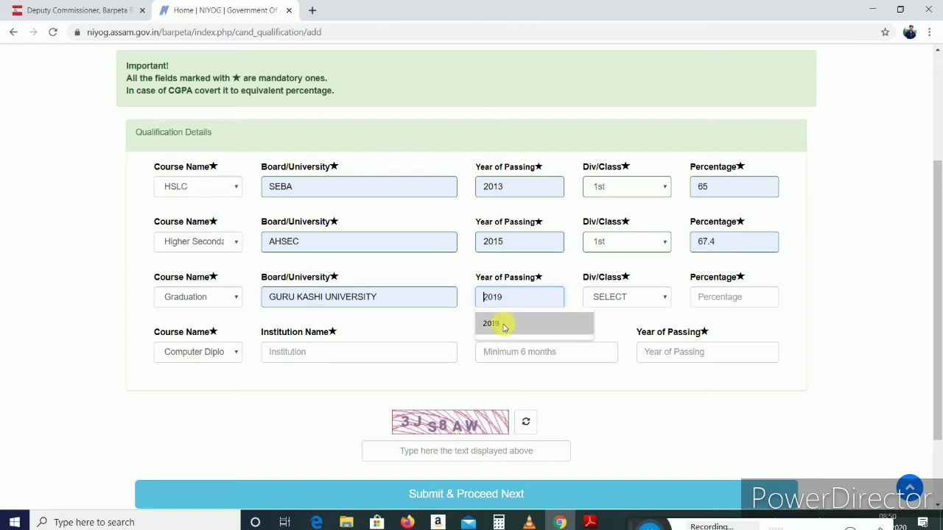
{"action": "left_click", "coordinate": [519, 320]}
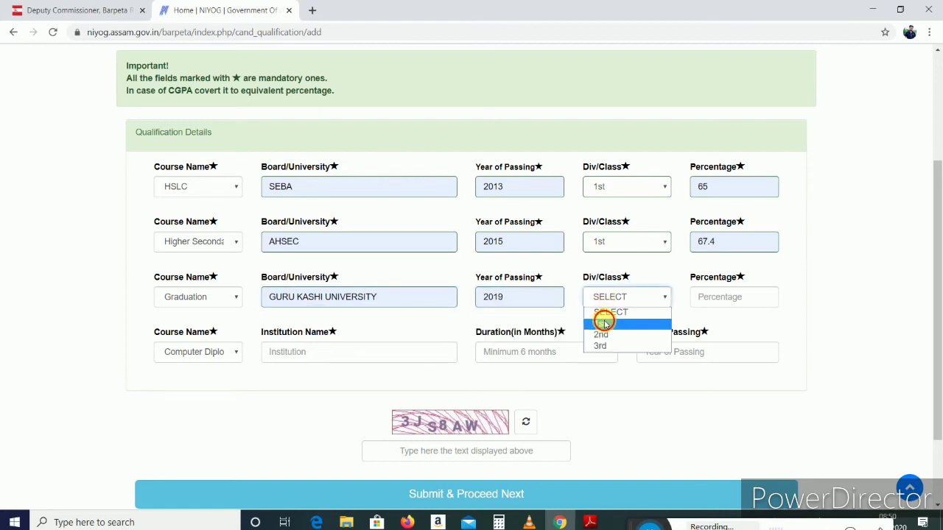
{"action": "left_click", "coordinate": [605, 323]}
{"action": "left_click", "coordinate": [713, 301]}
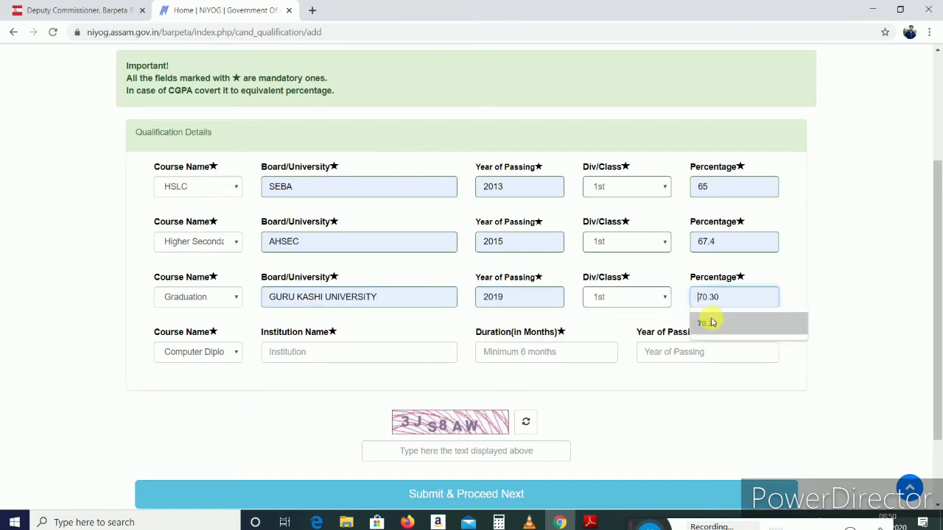
{"action": "left_click", "coordinate": [708, 323]}
Fill in the computer diploma with ALL INDIA COMPUTER SAKSHARTHA MISSION as the institution, a 12-month duration and passing year 2018
{"action": "left_click", "coordinate": [398, 356]}
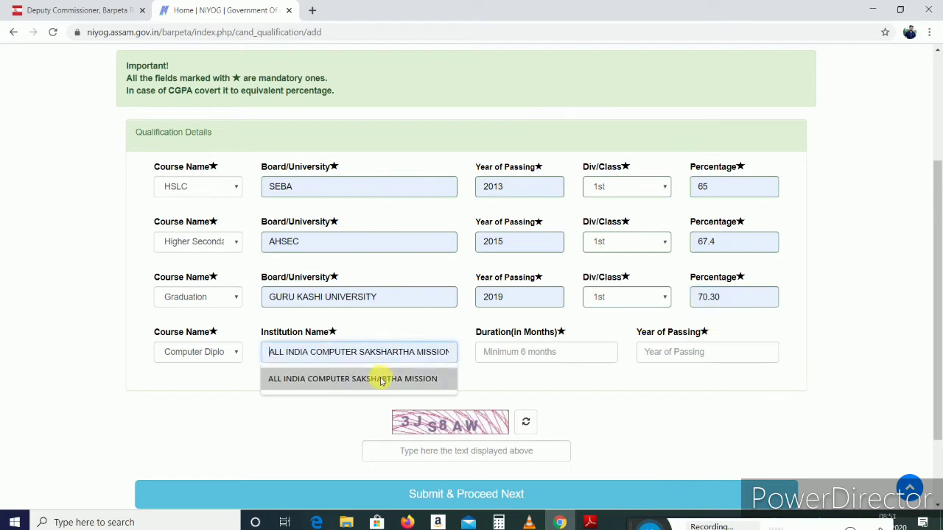
{"action": "left_click", "coordinate": [382, 380]}
{"action": "left_click", "coordinate": [510, 358]}
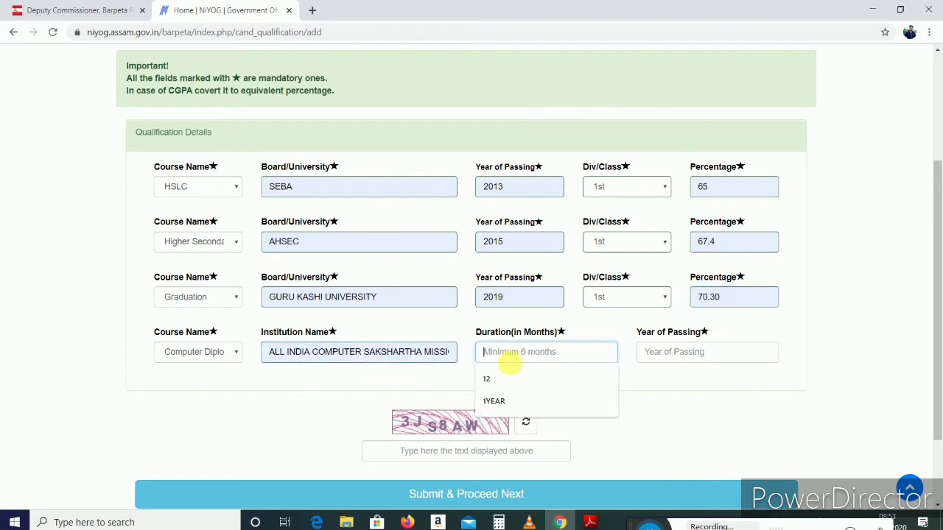
{"action": "left_click", "coordinate": [509, 378]}
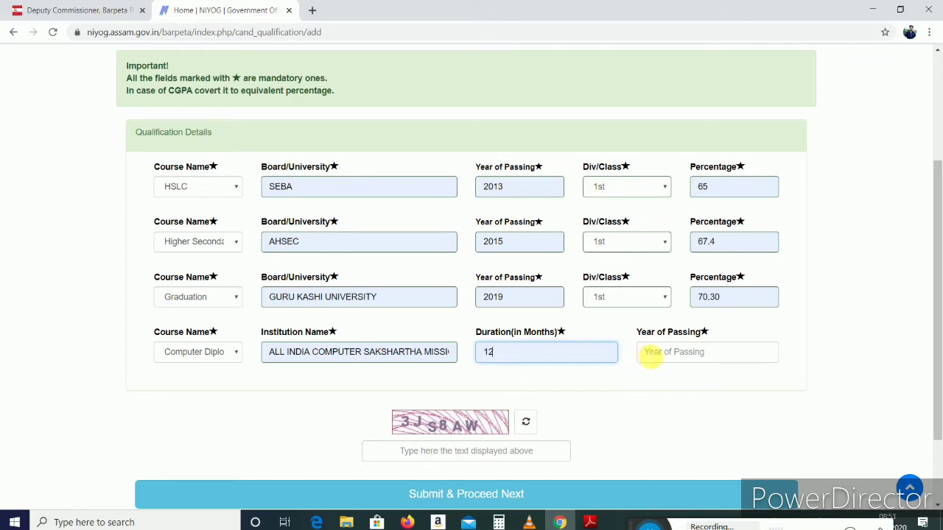
{"action": "left_click", "coordinate": [651, 355]}
{"action": "left_click", "coordinate": [652, 378]}
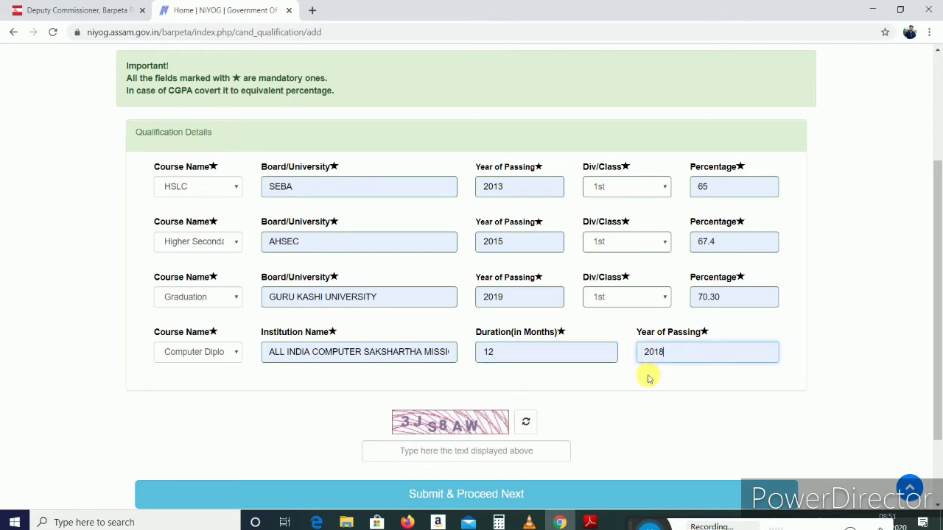
Enter the displayed captcha text and submit the qualification details to proceed to the document upload page
{"action": "scroll", "coordinate": [935, 332], "scroll_direction": "down", "scroll_amount": 2}
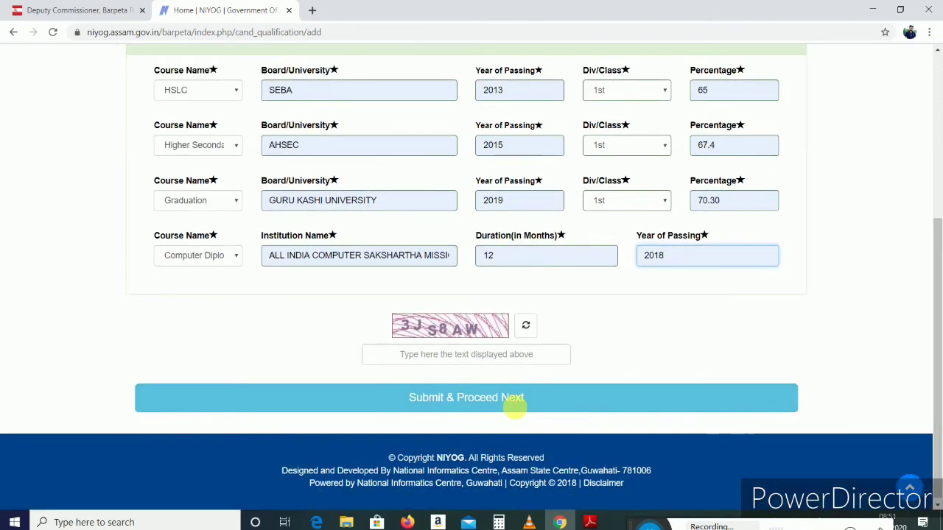
{"action": "left_click", "coordinate": [449, 361]}
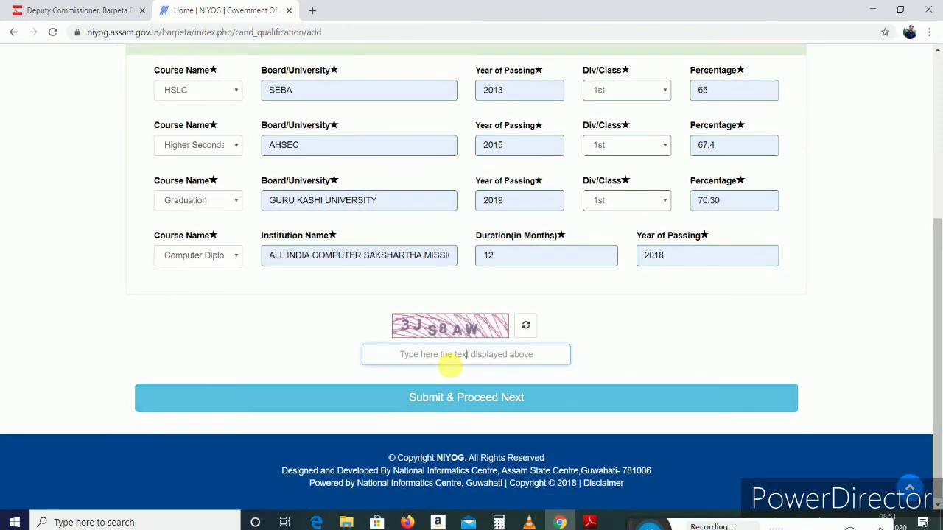
{"action": "type", "text": "3JS8AW"}
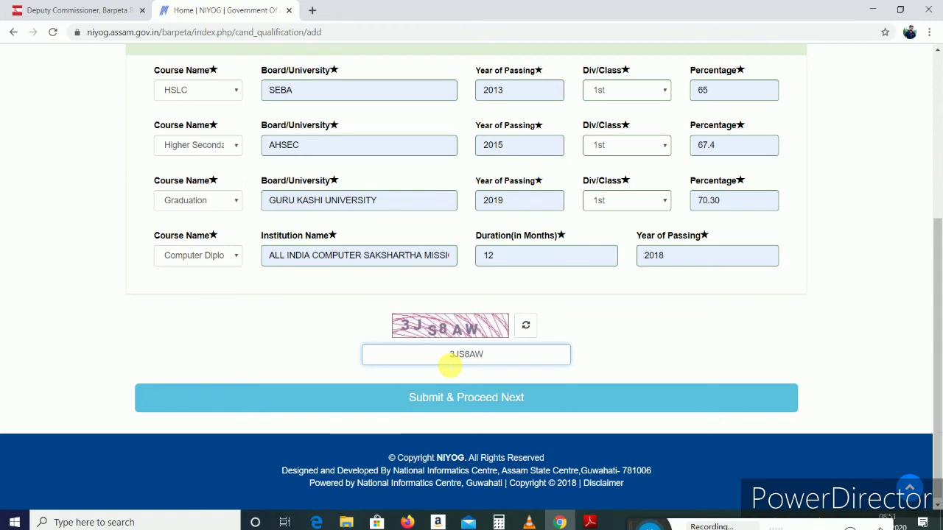
{"action": "left_click", "coordinate": [475, 398]}
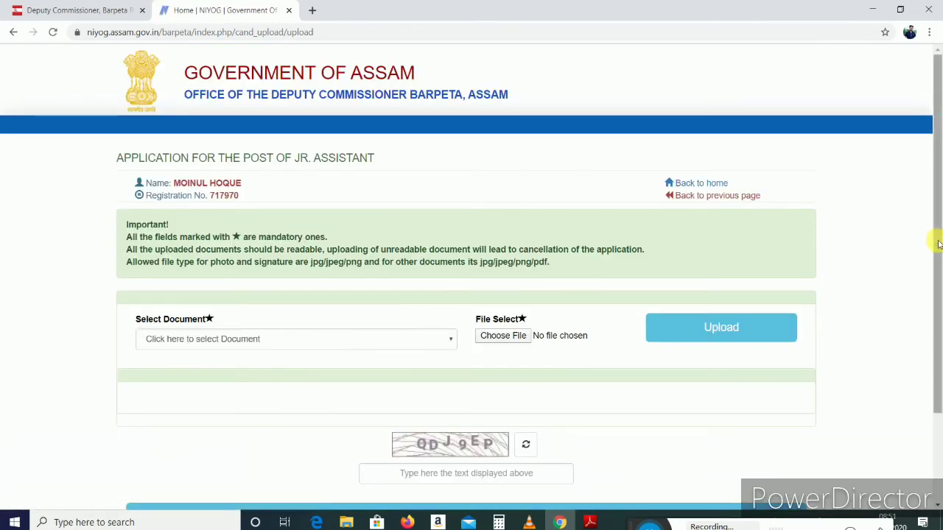
Try to upload PC 1 - Copy.jpg from the Convert ID folder as the Photo document
{"action": "scroll", "coordinate": [938, 244], "scroll_direction": "down", "scroll_amount": 2}
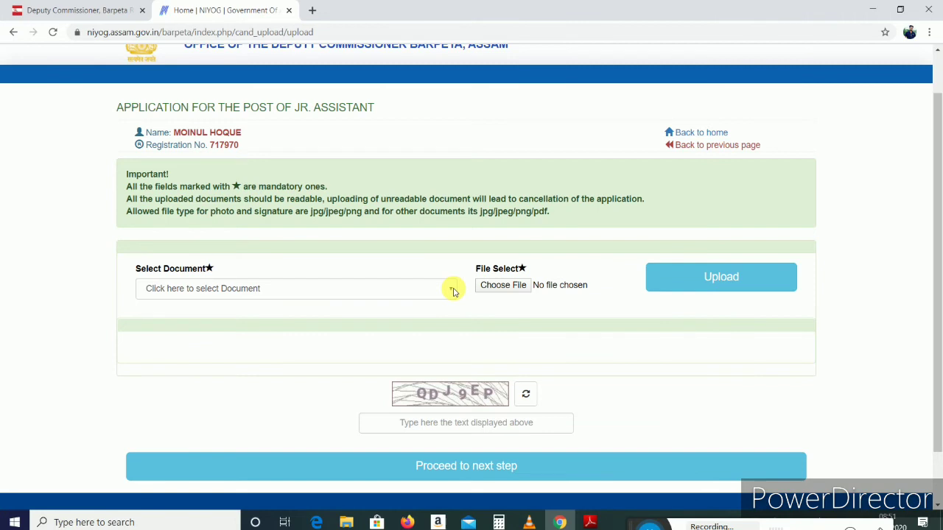
{"action": "left_click", "coordinate": [453, 290]}
{"action": "left_click", "coordinate": [419, 313]}
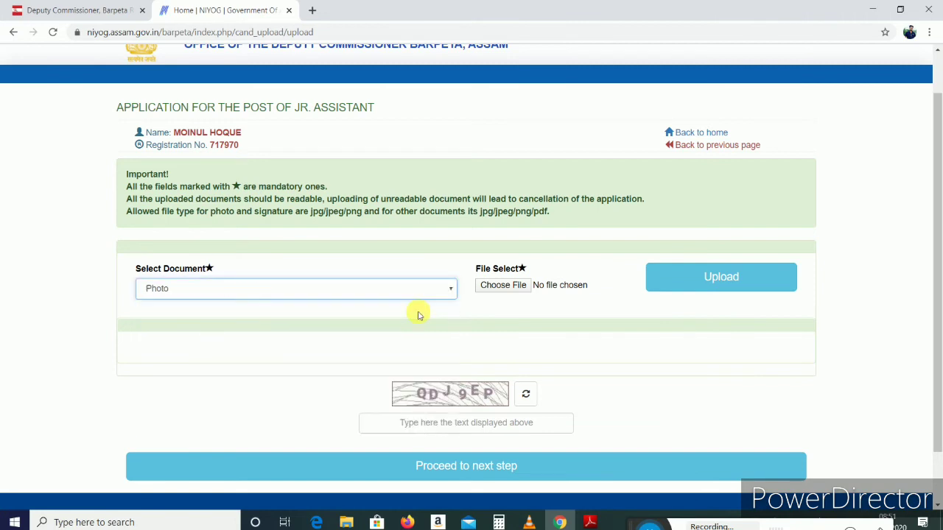
{"action": "left_click", "coordinate": [490, 285]}
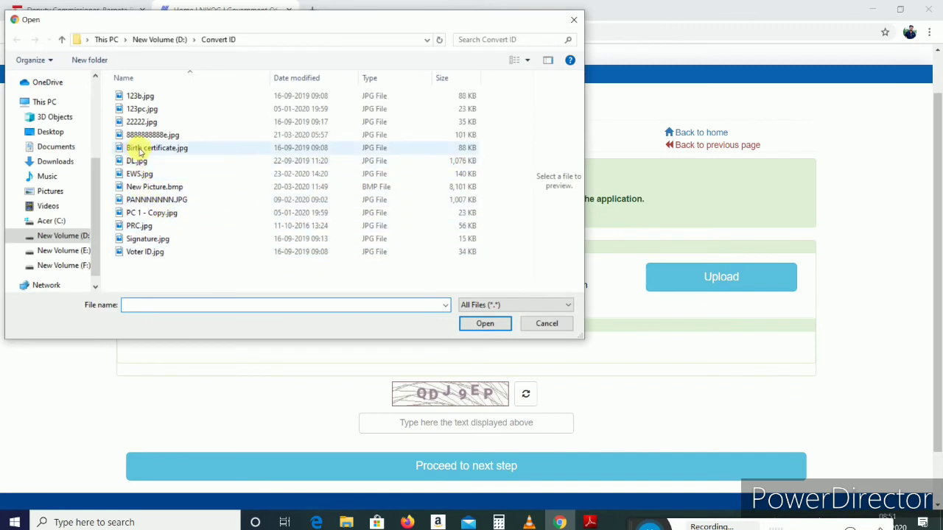
{"action": "left_click", "coordinate": [162, 213]}
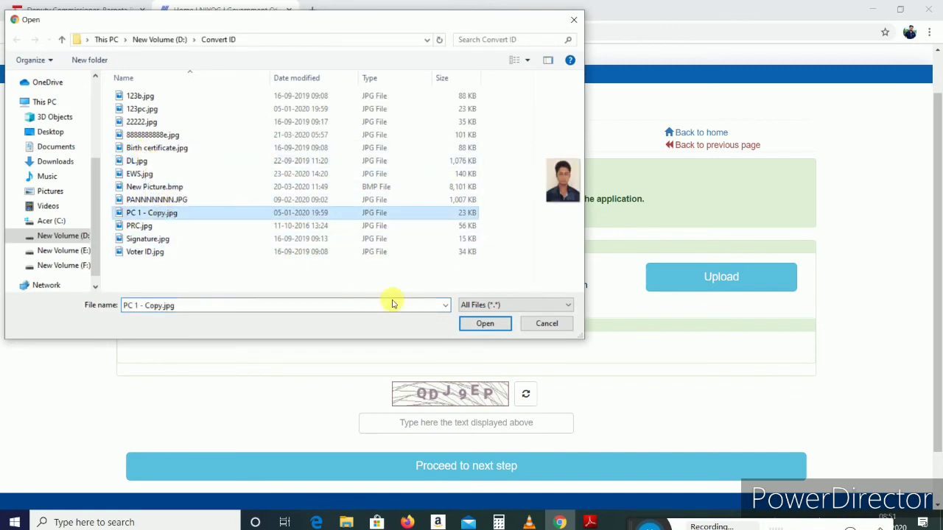
{"action": "left_click", "coordinate": [471, 325]}
{"action": "left_click", "coordinate": [726, 276]}
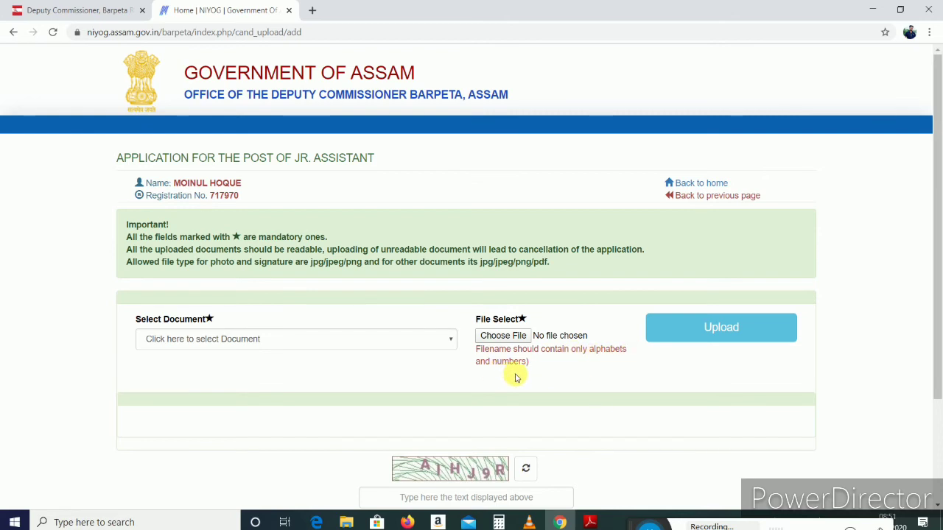
Upload 123pc.jpg from the Convert ID folder as the Photo document and view the uploaded picture
{"action": "left_click", "coordinate": [446, 339]}
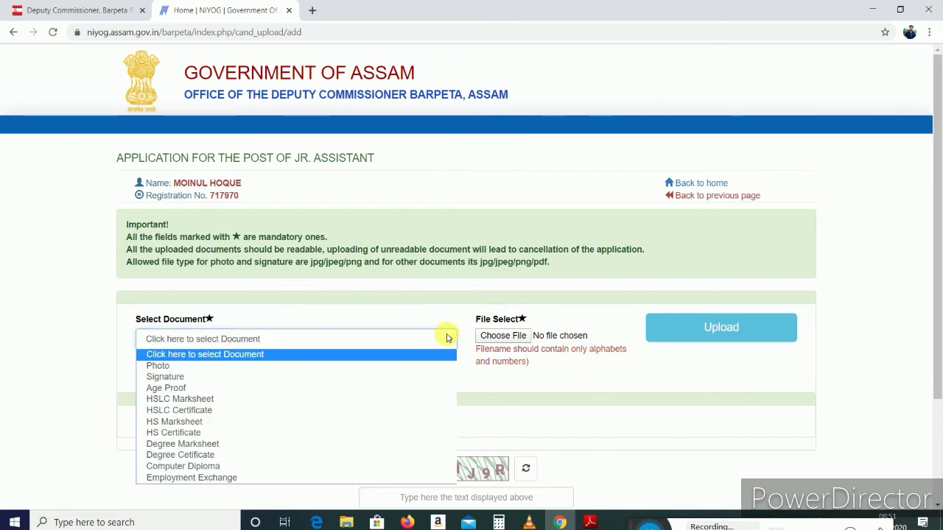
{"action": "left_click", "coordinate": [368, 365]}
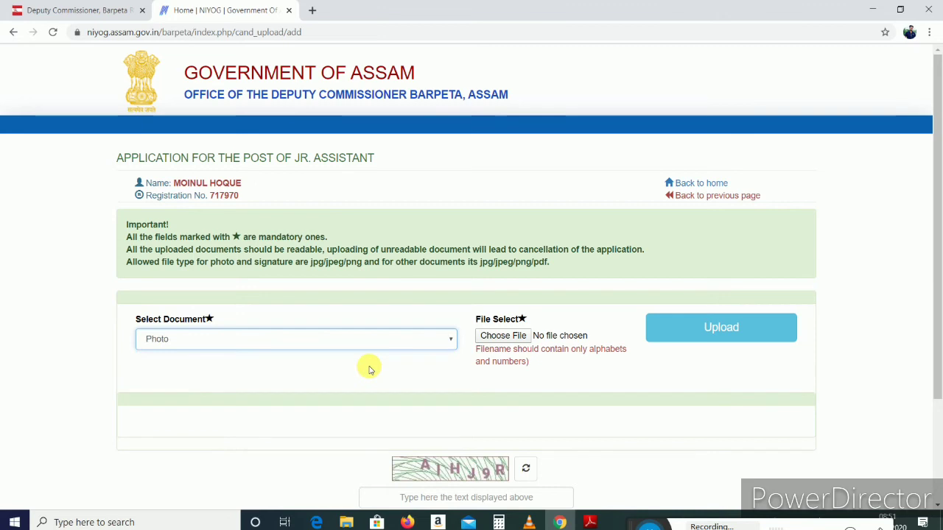
{"action": "left_click", "coordinate": [495, 337]}
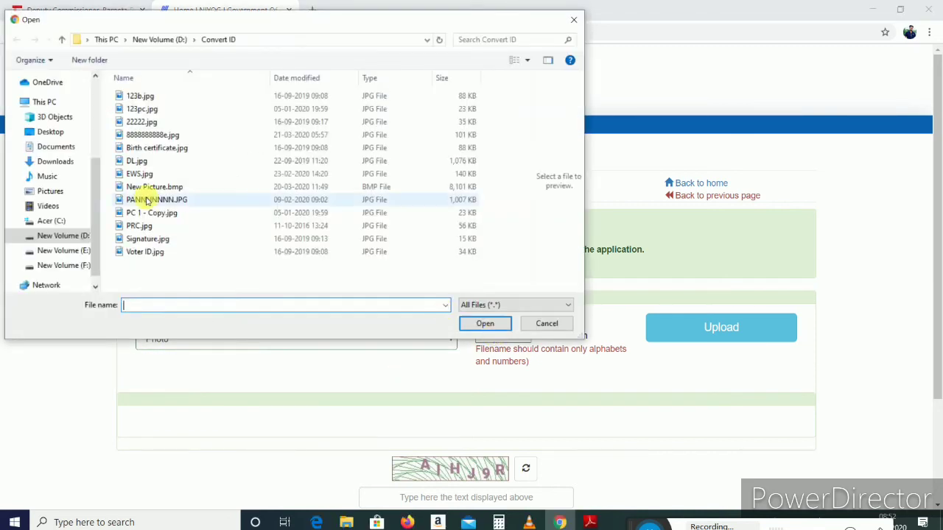
{"action": "left_click", "coordinate": [142, 109]}
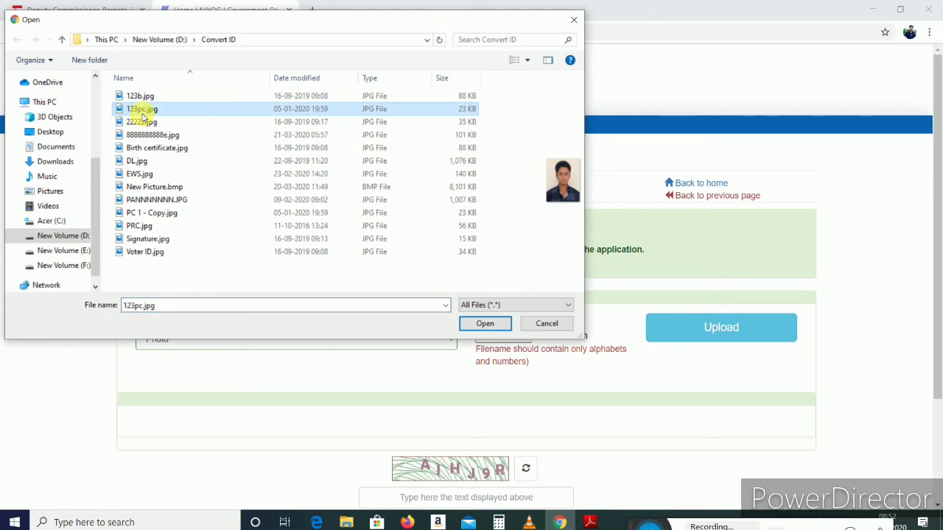
{"action": "left_click", "coordinate": [476, 329]}
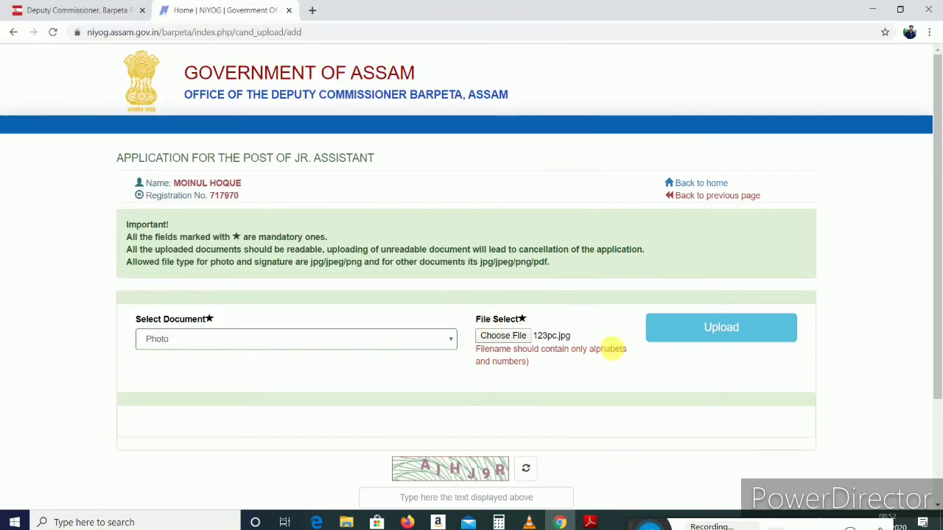
{"action": "left_click", "coordinate": [713, 335]}
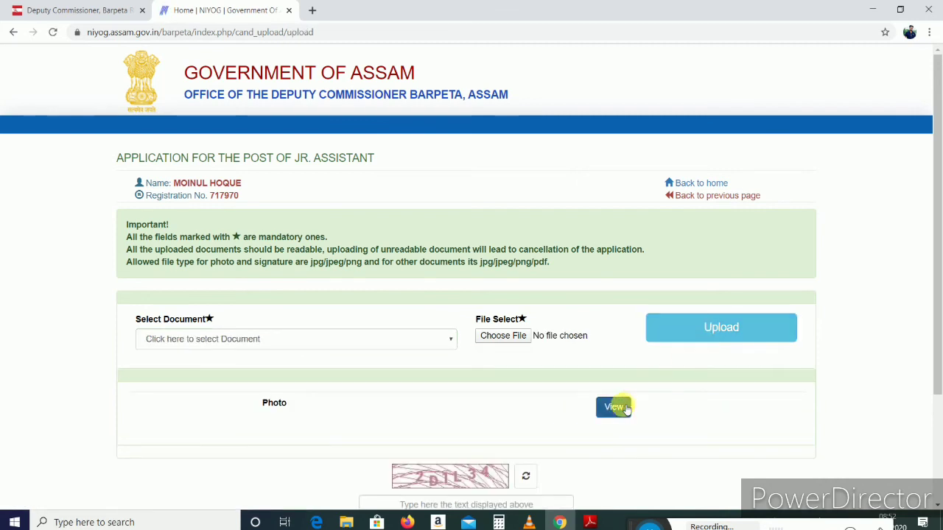
{"action": "left_click", "coordinate": [613, 407]}
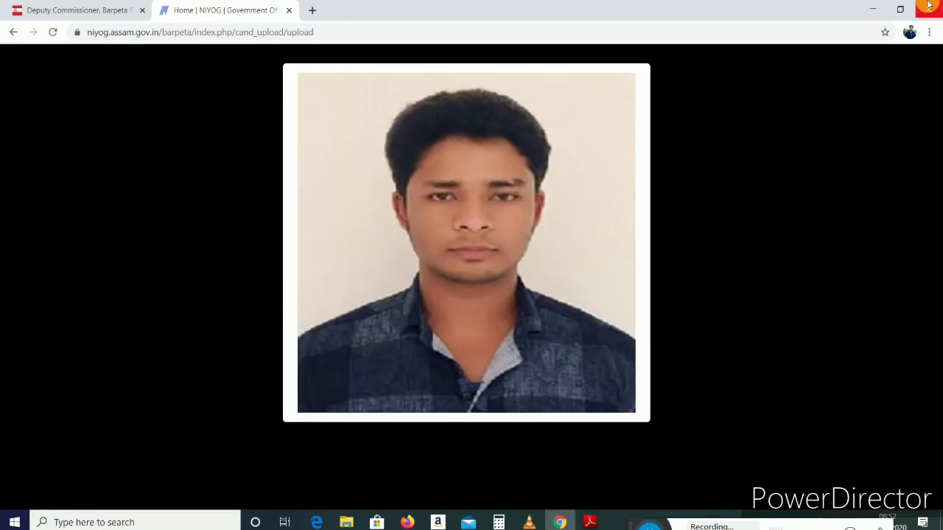
Return to the qualification details, enter the displayed captcha text and submit the page again
{"action": "left_click", "coordinate": [702, 196]}
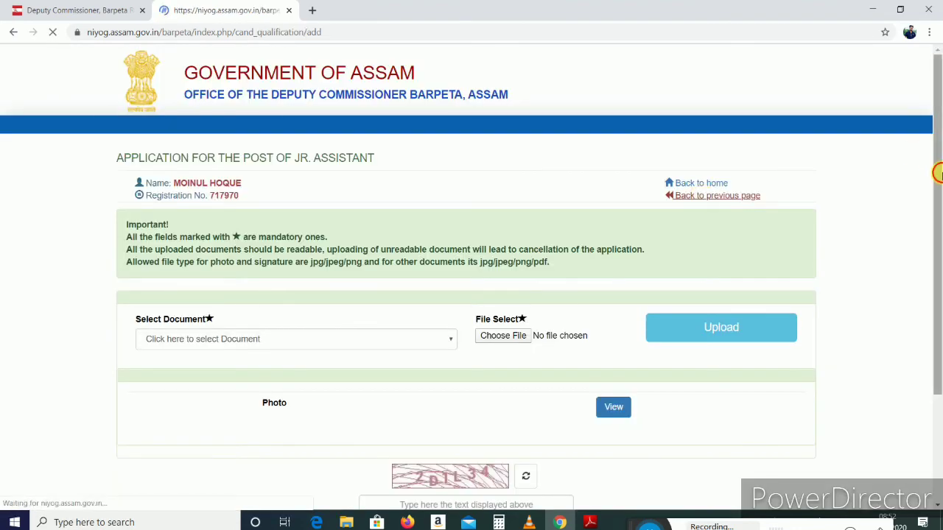
{"action": "left_click_drag", "start_coordinate": [934, 194], "coordinate": [938, 282]}
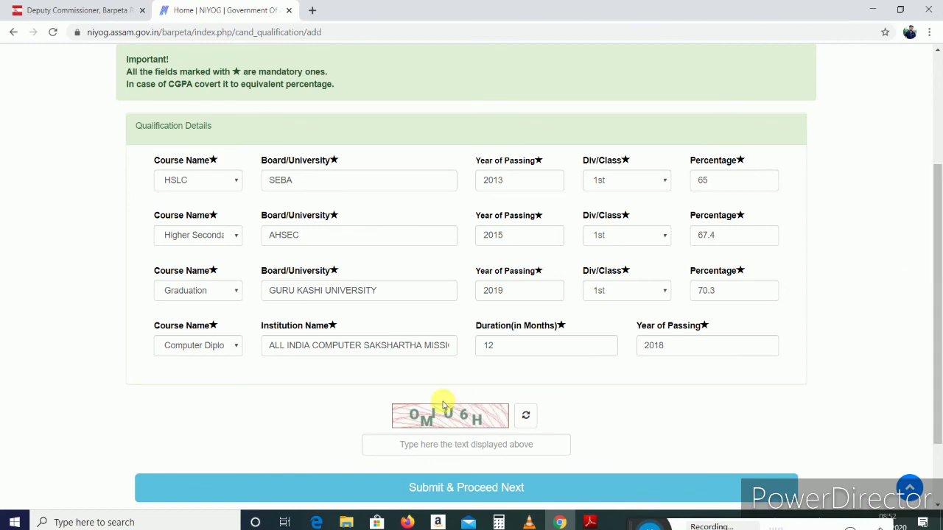
{"action": "left_click", "coordinate": [442, 444]}
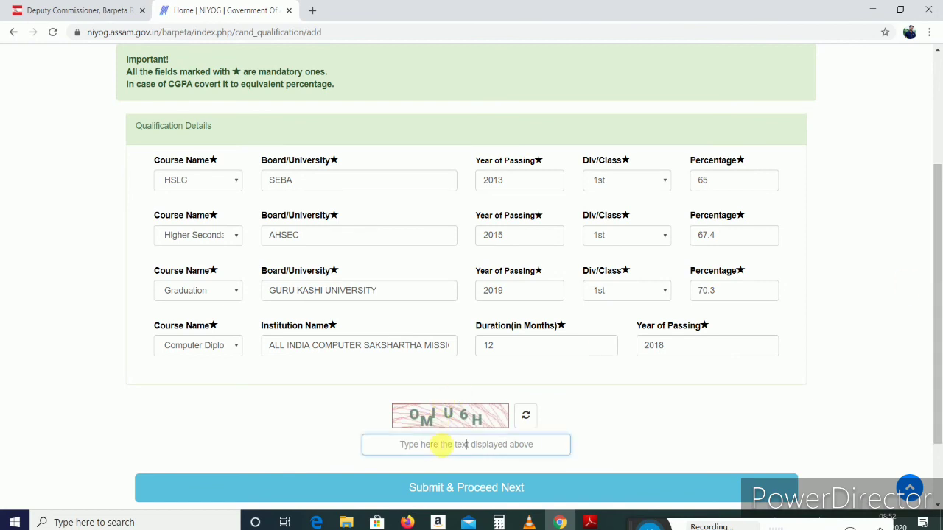
{"action": "type", "text": "O"}
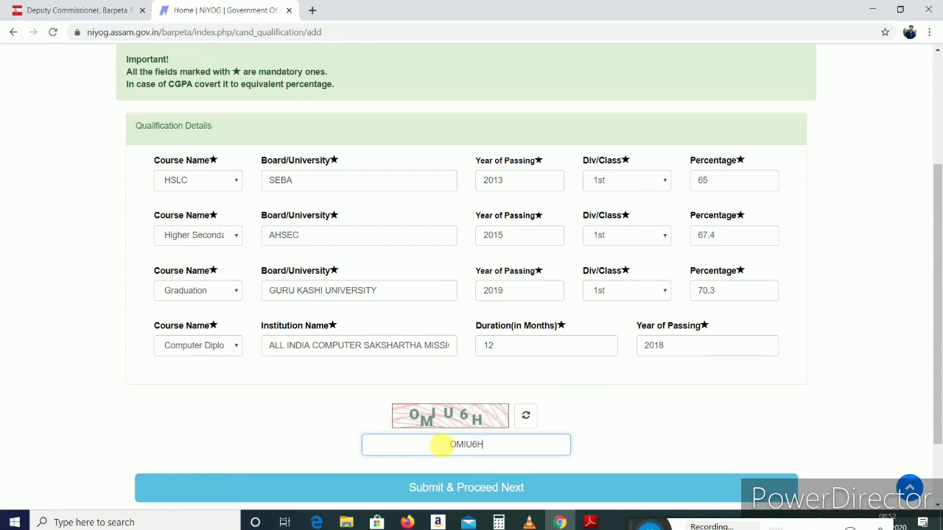
{"action": "type", "text": "MIU6H"}
{"action": "left_click", "coordinate": [463, 489]}
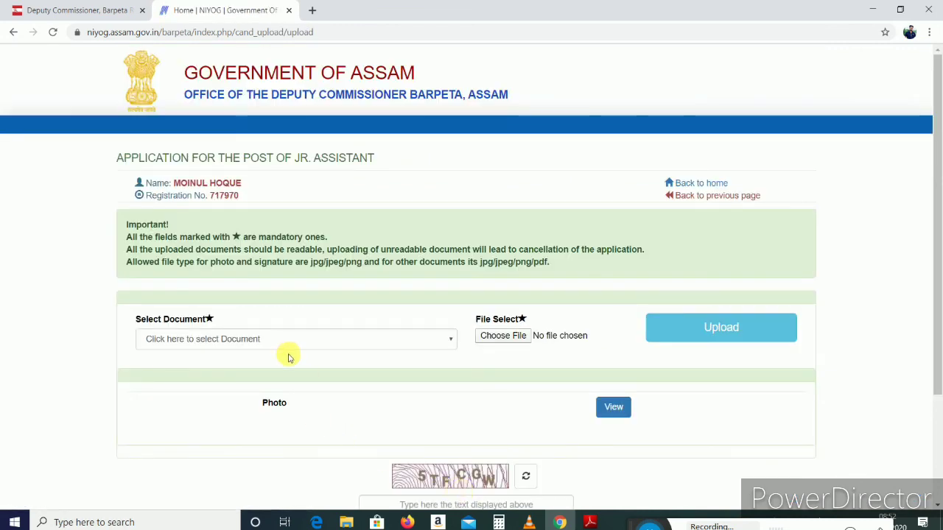
Examine the list of document types available for upload and the rest of the upload page
{"action": "left_click", "coordinate": [380, 342]}
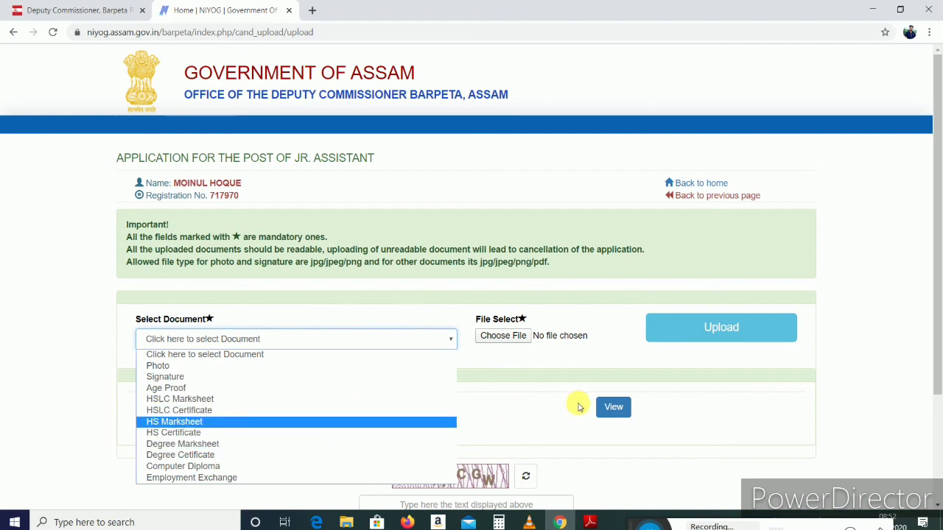
{"action": "left_click", "coordinate": [867, 401]}
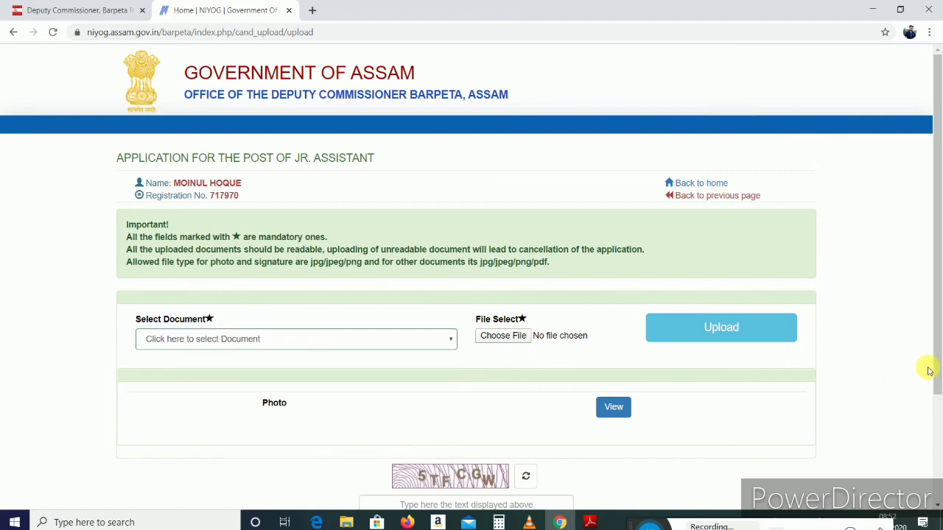
{"action": "left_click_drag", "start_coordinate": [933, 372], "coordinate": [932, 419]}
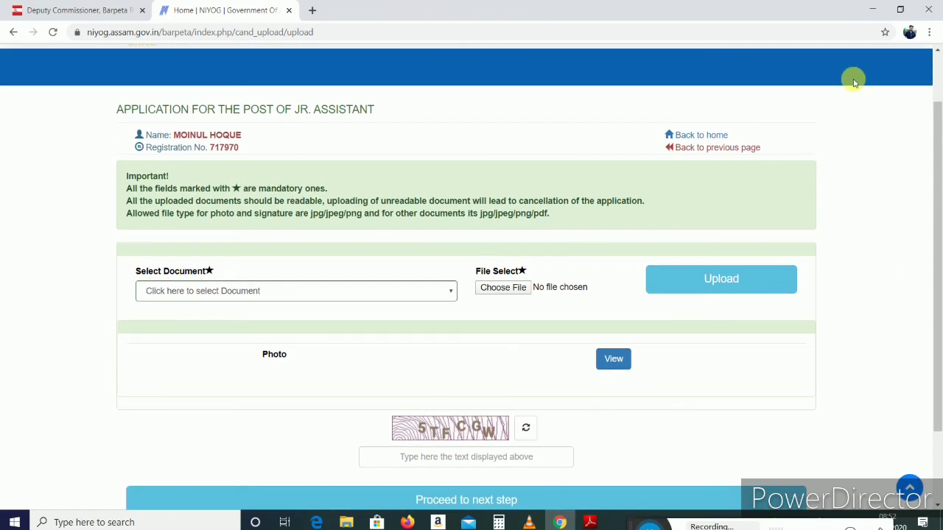
Switch to the desktop, open mpdf.pdf in Adobe Reader and review the completed application form
{"action": "left_click", "coordinate": [870, 21]}
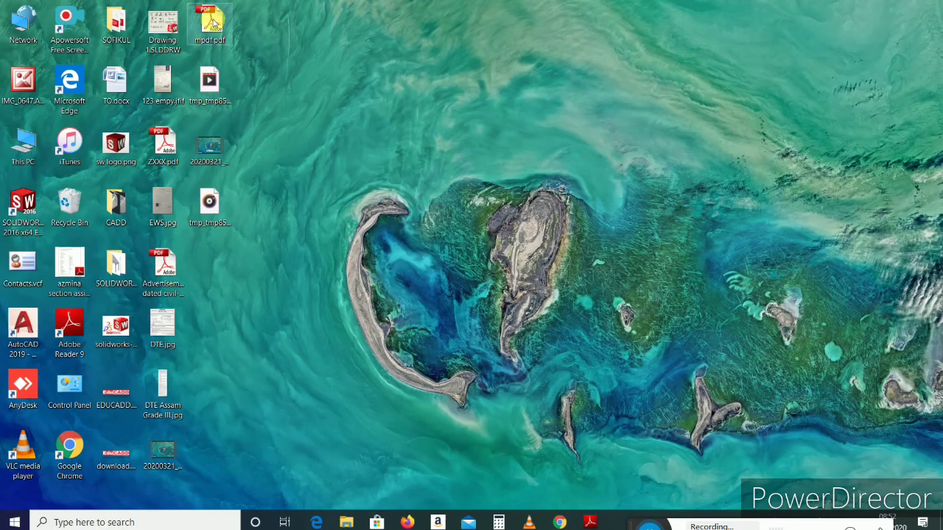
{"action": "left_click", "coordinate": [212, 23]}
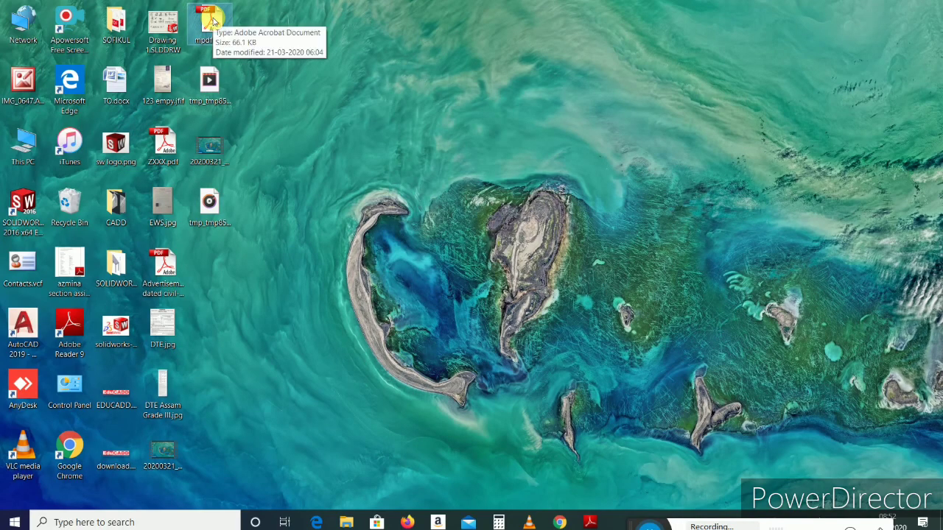
{"action": "double_click", "coordinate": [212, 23]}
{"action": "scroll", "coordinate": [479, 280], "scroll_direction": "down", "scroll_amount": 10}
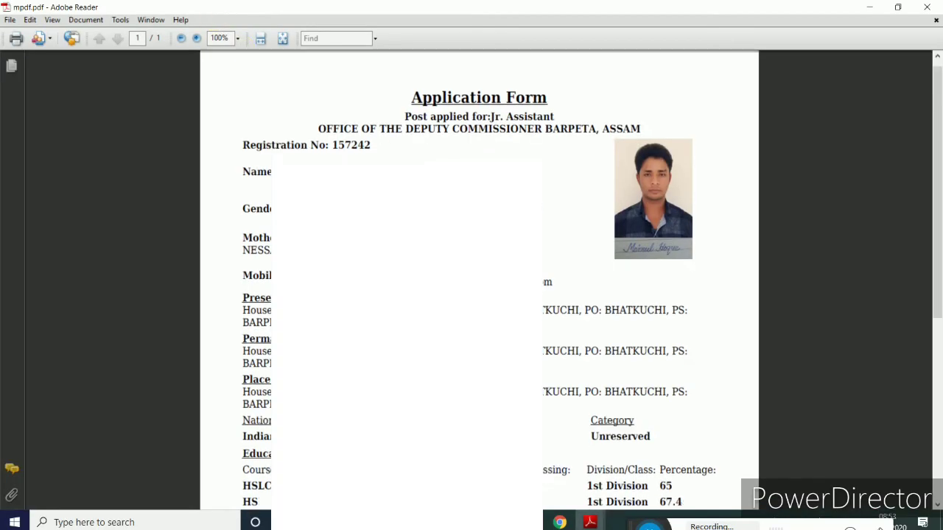